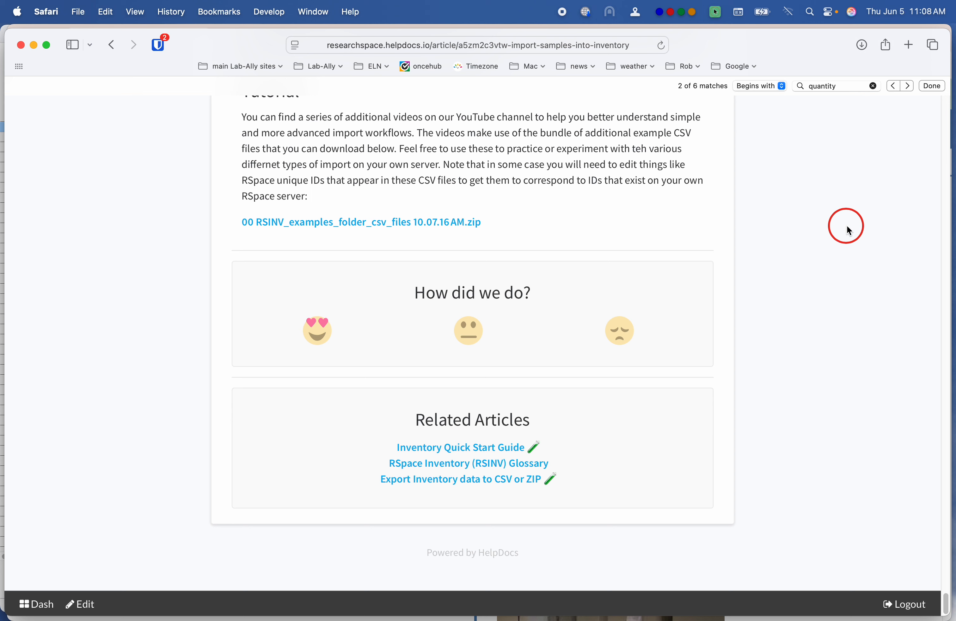
Close the help article window and search the RSpace Inventory containers for "empty".
{"action": "left_click", "coordinate": [21, 45]}
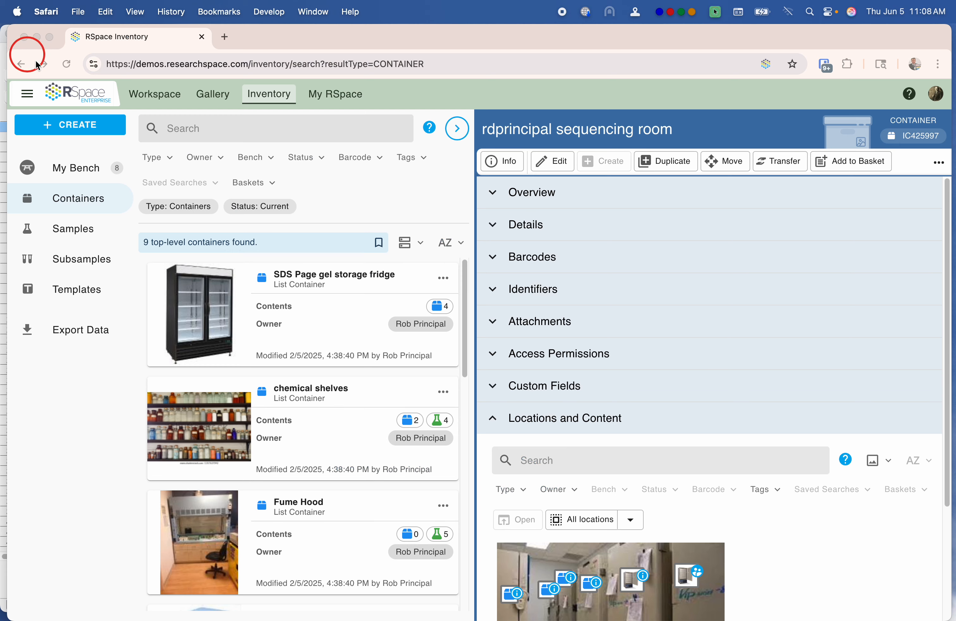
{"action": "left_click", "coordinate": [275, 126]}
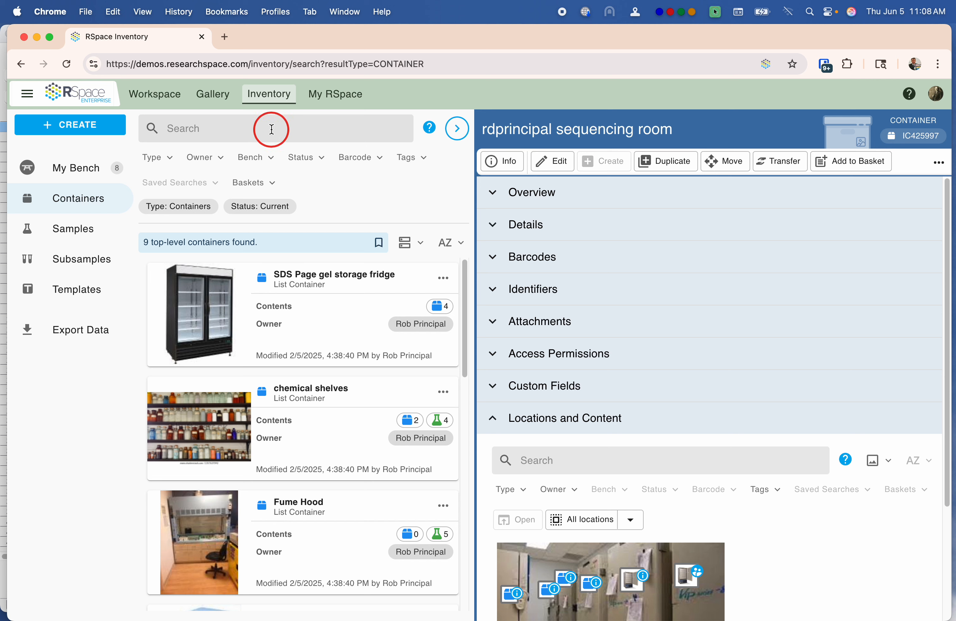
{"action": "type", "text": "empty"}
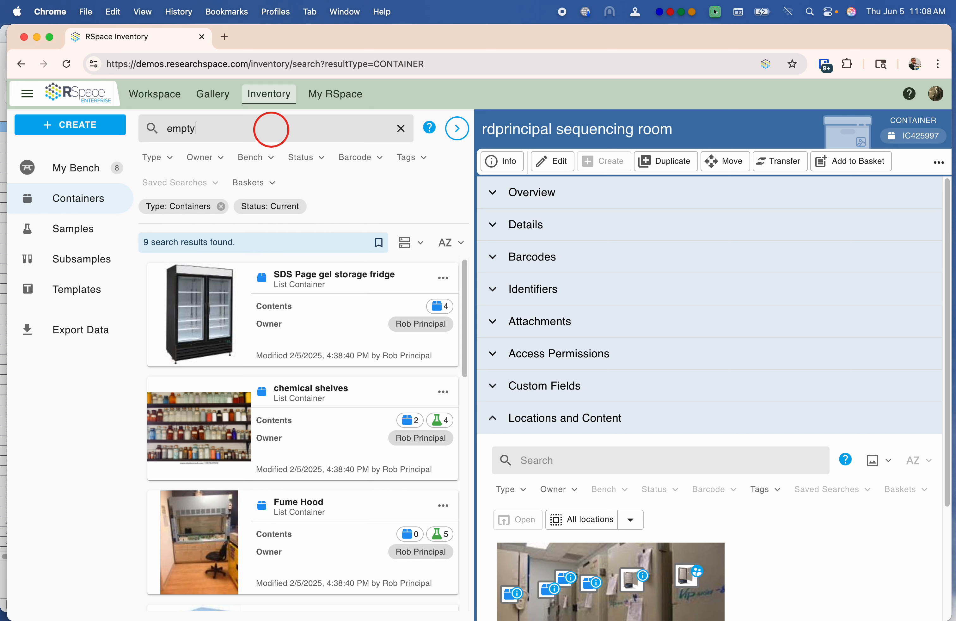
{"action": "key", "text": "Return"}
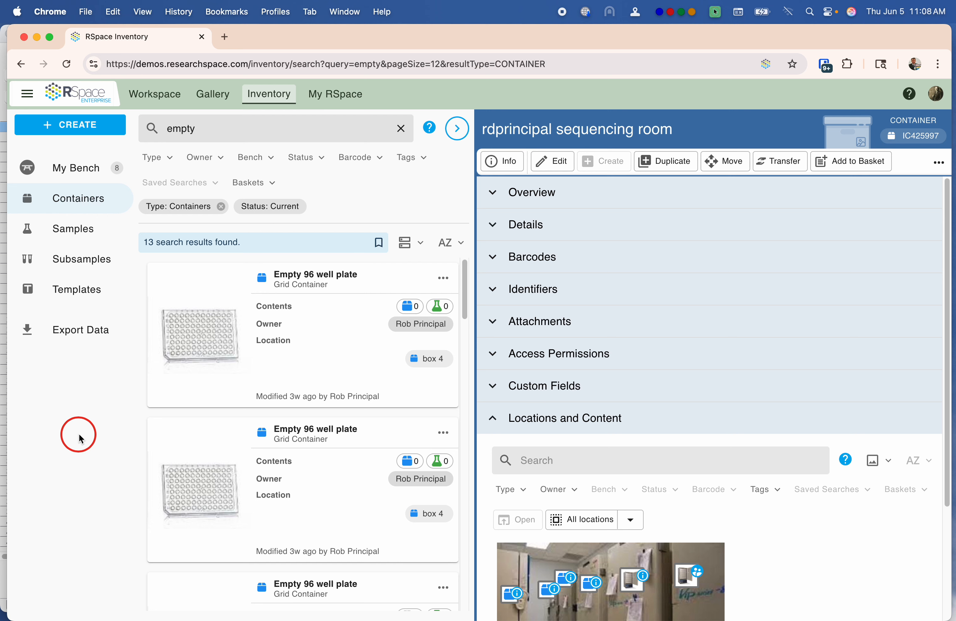
Open the first Empty 96 well plate container and examine its grid locations and its overview details.
{"action": "left_click", "coordinate": [307, 274]}
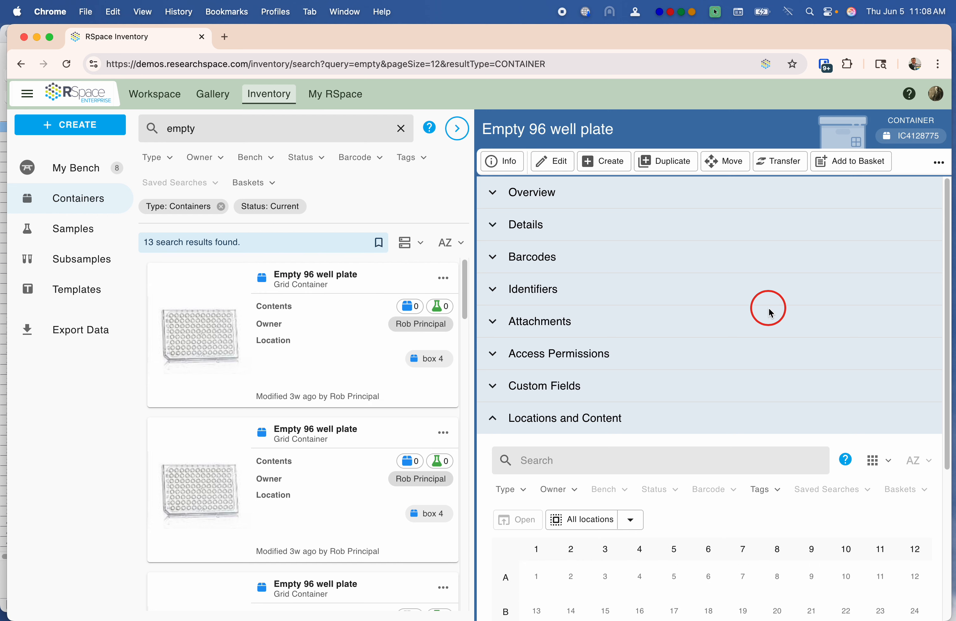
{"action": "scroll", "coordinate": [784, 344], "scroll_direction": "down", "scroll_amount": 1}
{"action": "scroll", "coordinate": [783, 345], "scroll_direction": "down", "scroll_amount": 5}
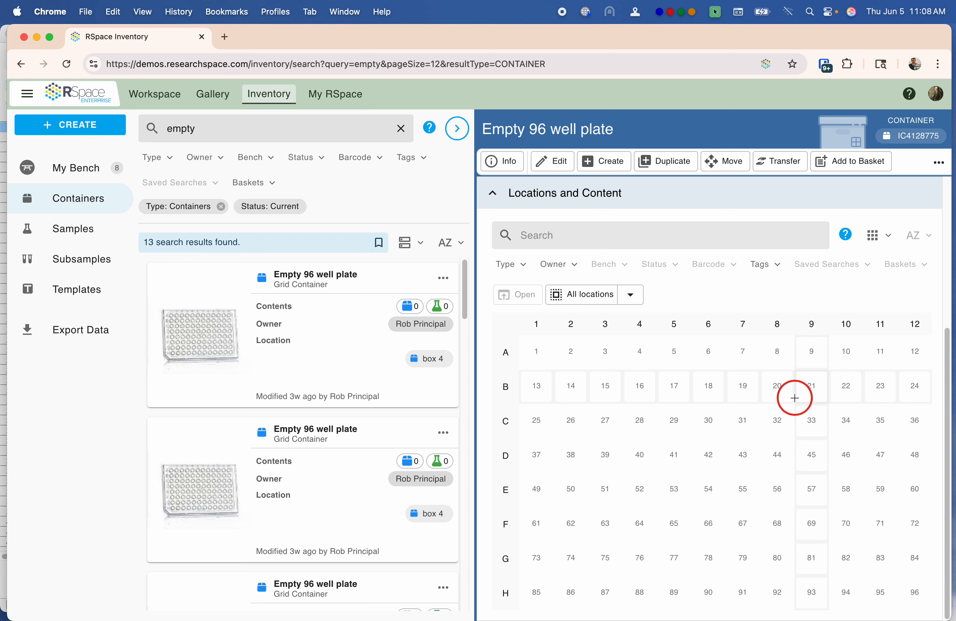
{"action": "scroll", "coordinate": [794, 404], "scroll_direction": "up", "scroll_amount": 5}
{"action": "left_click", "coordinate": [491, 193]}
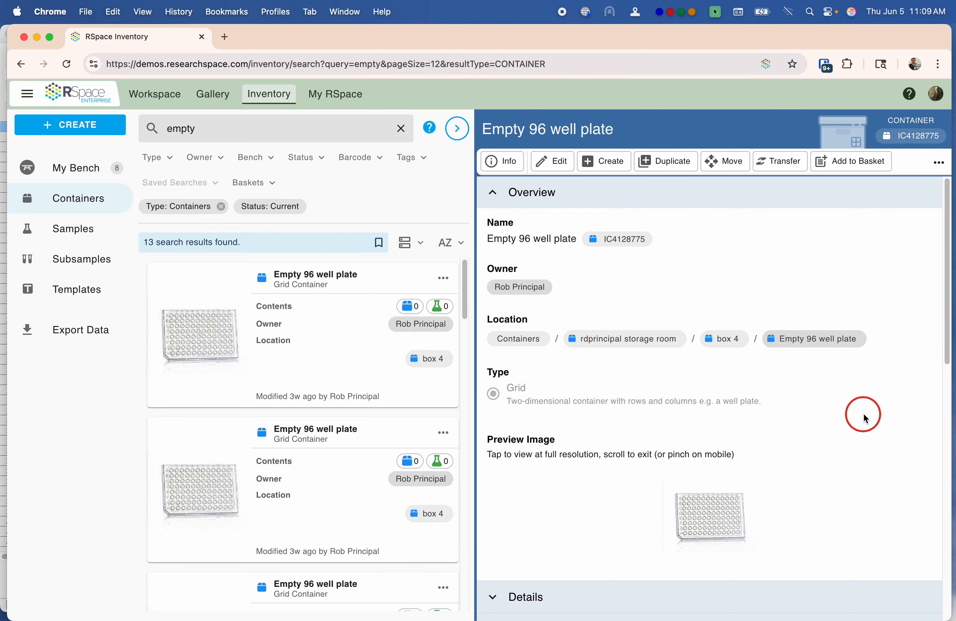
Switch to the LibreOffice sheet 96wp DNA samples 1 ss each parent.csv and review all its sample rows and columns.
{"action": "key", "text": "ctrl+Up"}
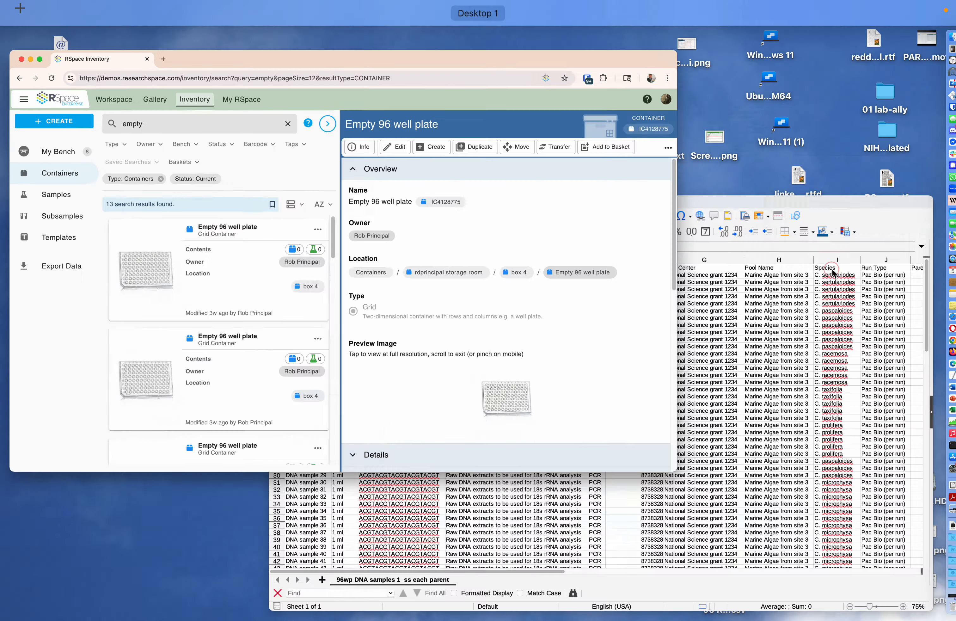
{"action": "left_click", "coordinate": [742, 495]}
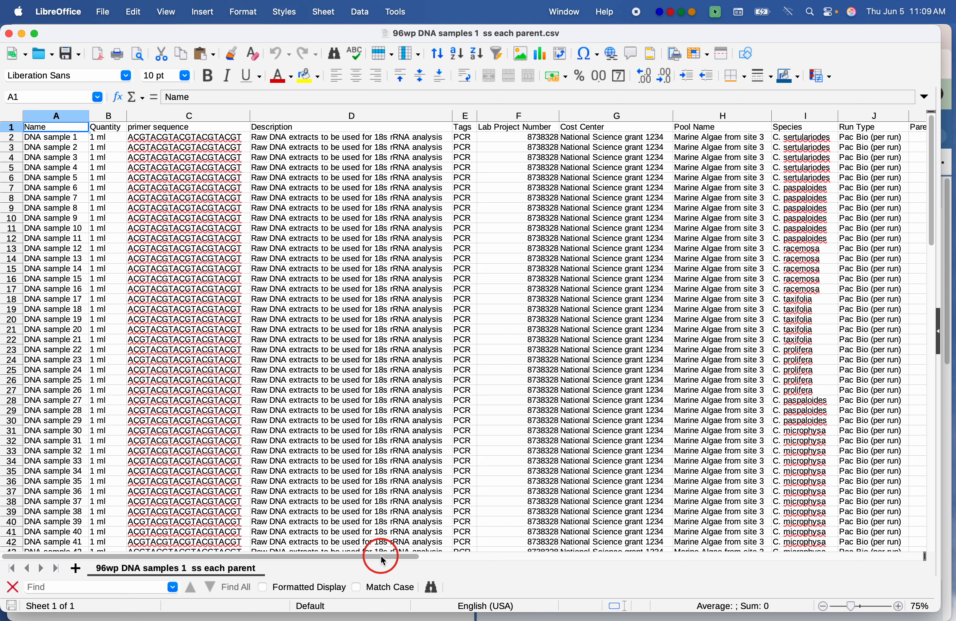
{"action": "left_click_drag", "start_coordinate": [382, 560], "coordinate": [281, 558]}
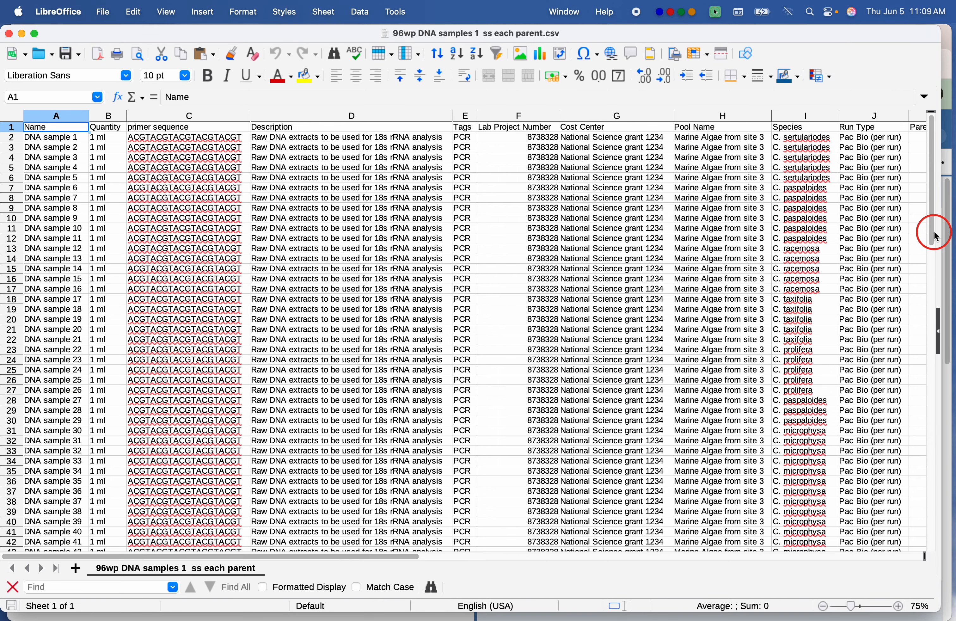
{"action": "left_click_drag", "start_coordinate": [932, 230], "coordinate": [923, 455]}
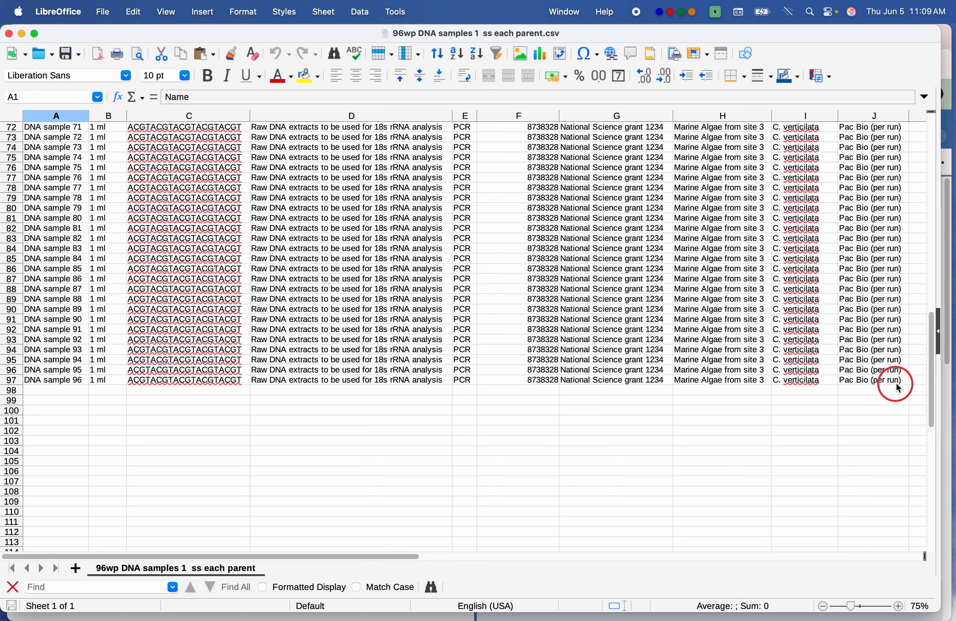
{"action": "left_click_drag", "start_coordinate": [932, 397], "coordinate": [943, 171]}
{"action": "left_click_drag", "start_coordinate": [380, 556], "coordinate": [553, 556]}
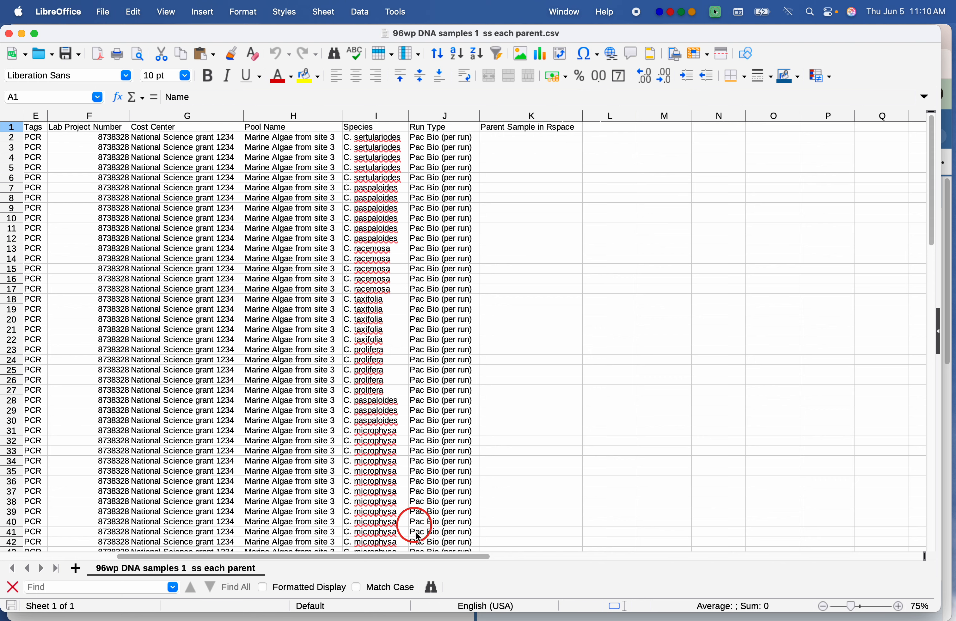
{"action": "left_click_drag", "start_coordinate": [421, 559], "coordinate": [128, 564]}
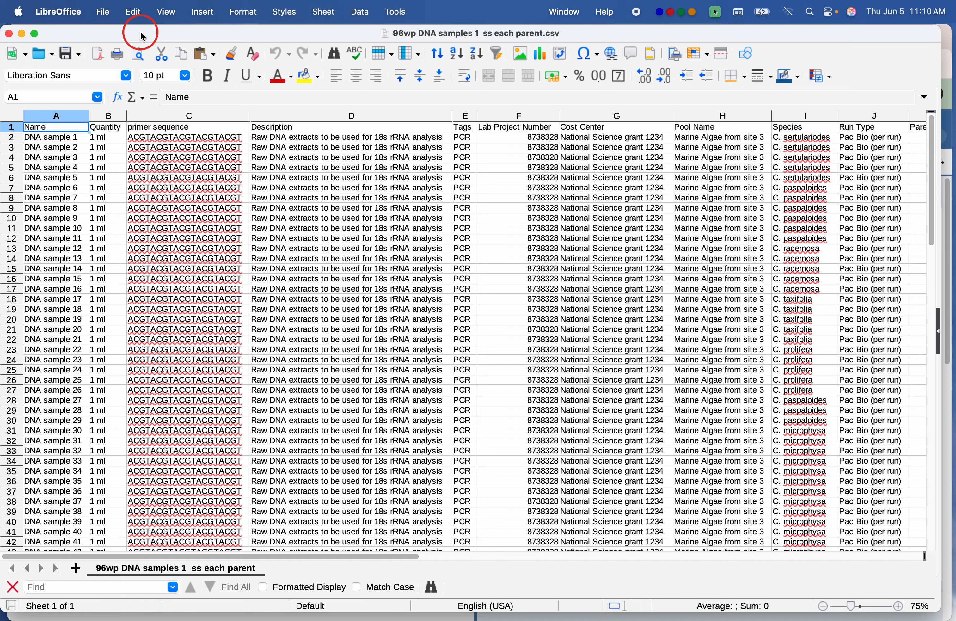
Switch back to RSpace Inventory in Chrome and start a CSV import of samples.
{"action": "key", "text": "ctrl+Up"}
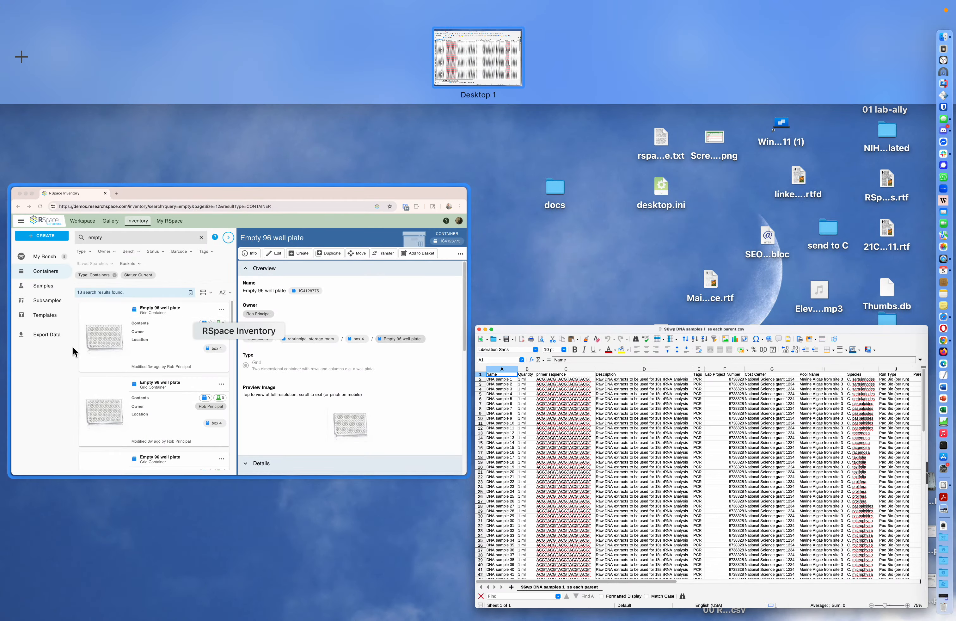
{"action": "left_click", "coordinate": [56, 370]}
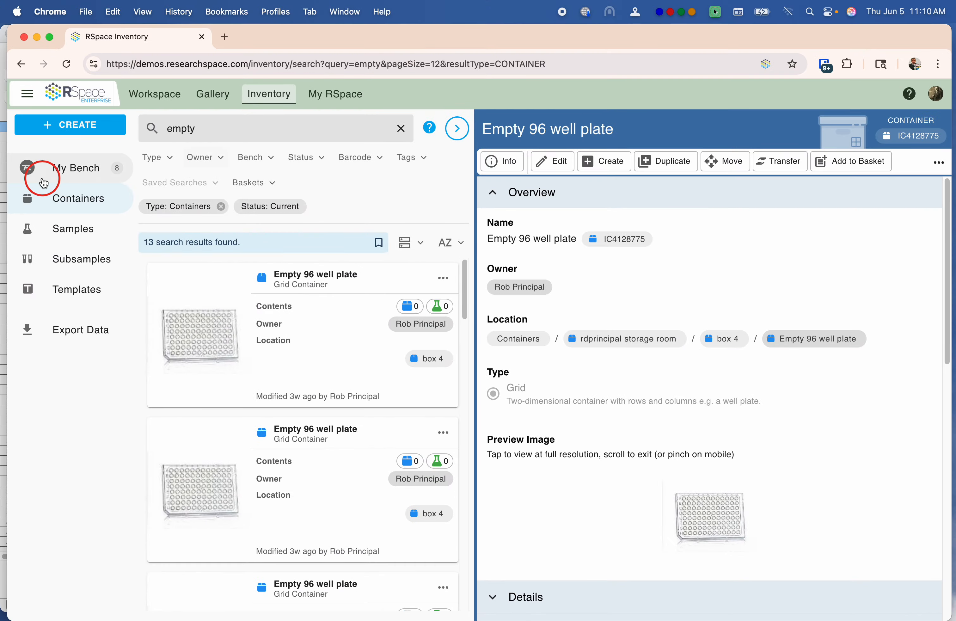
{"action": "left_click", "coordinate": [78, 124]}
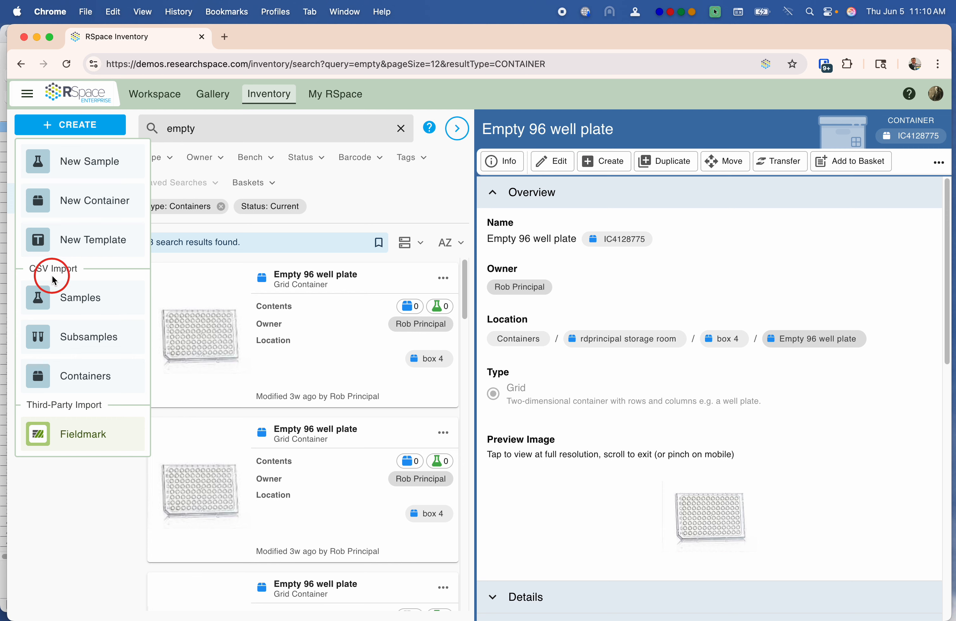
{"action": "left_click", "coordinate": [74, 297]}
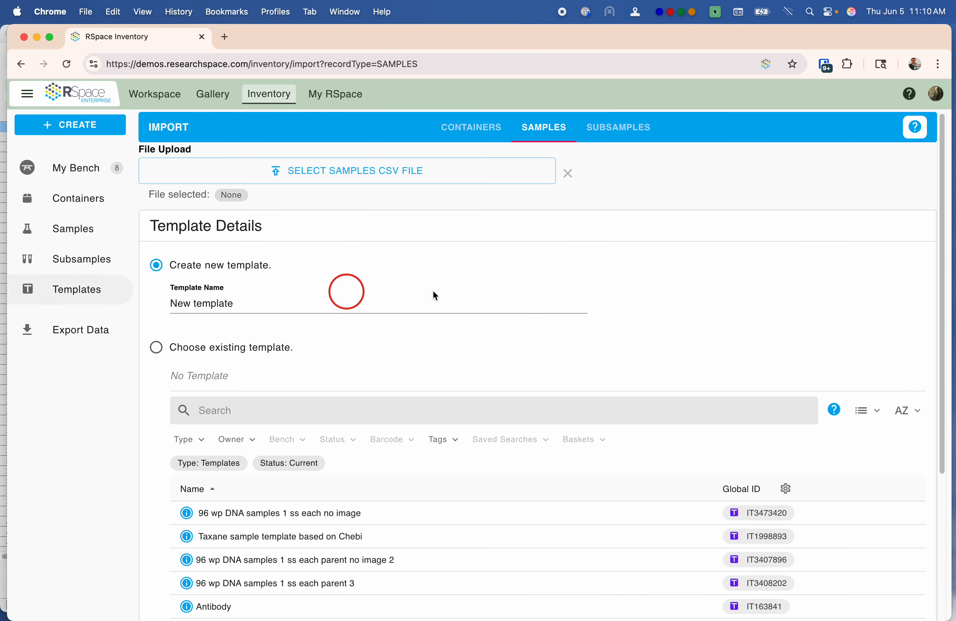
Load 96wp DNA samples 1 ss each parent.csv as the samples file and set the import to use an existing template.
{"action": "left_click", "coordinate": [371, 173]}
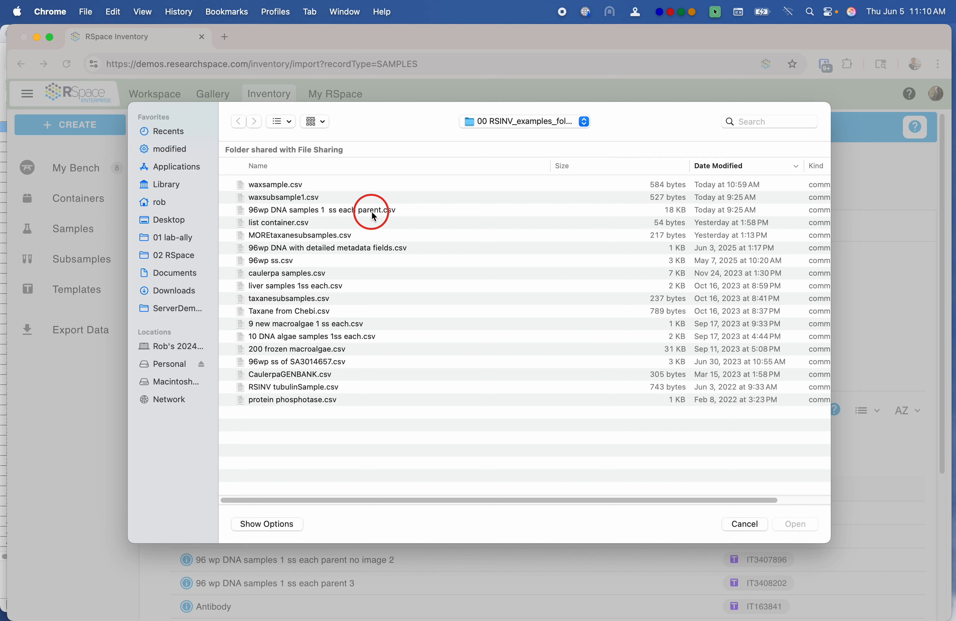
{"action": "left_click", "coordinate": [383, 211]}
{"action": "left_click", "coordinate": [795, 524]}
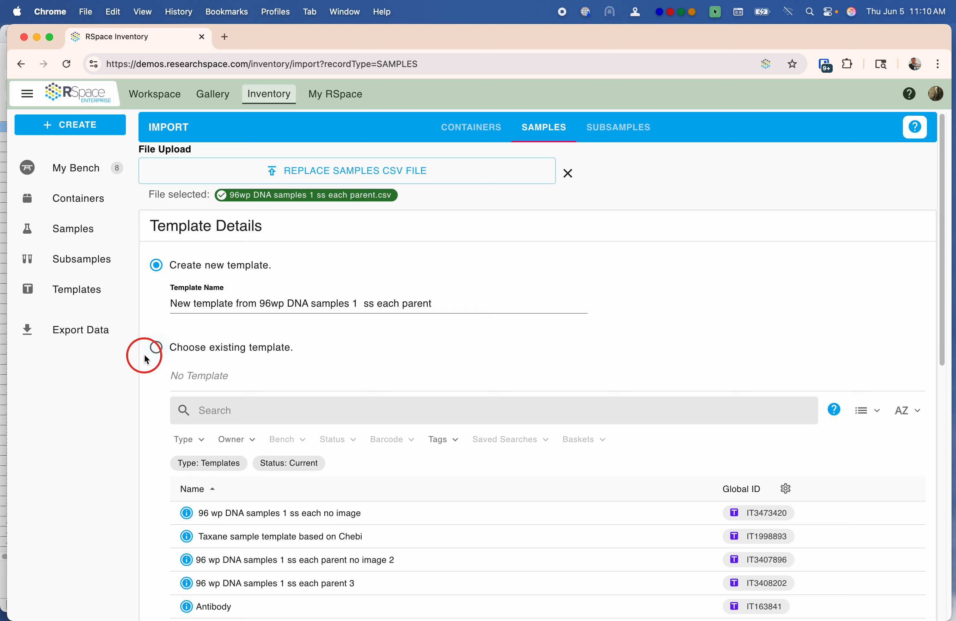
{"action": "left_click", "coordinate": [154, 350]}
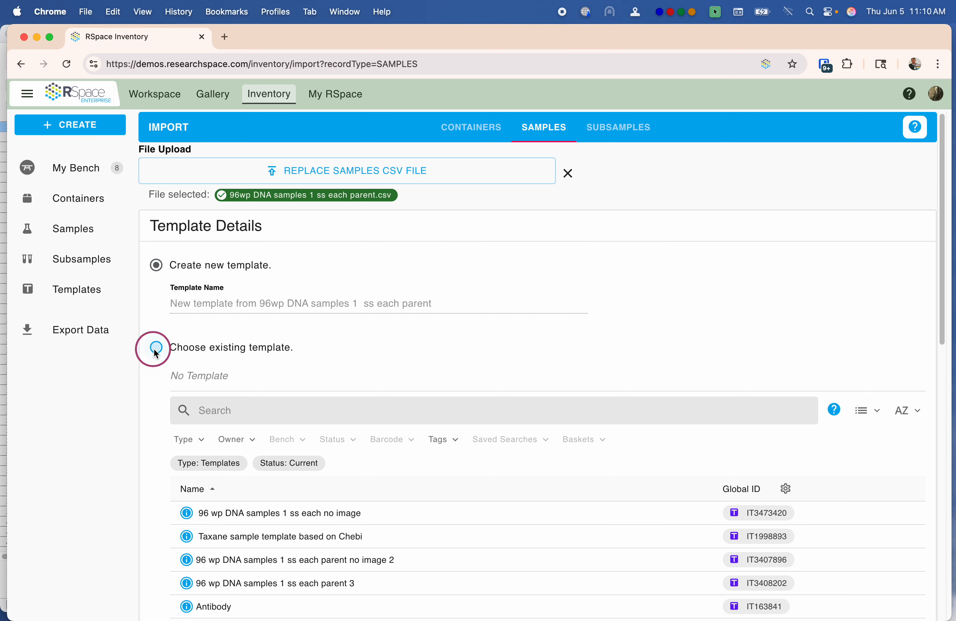
Search the templates for "96 well" and try the template DNA samples for 96 well plate with image.
{"action": "left_click", "coordinate": [327, 415]}
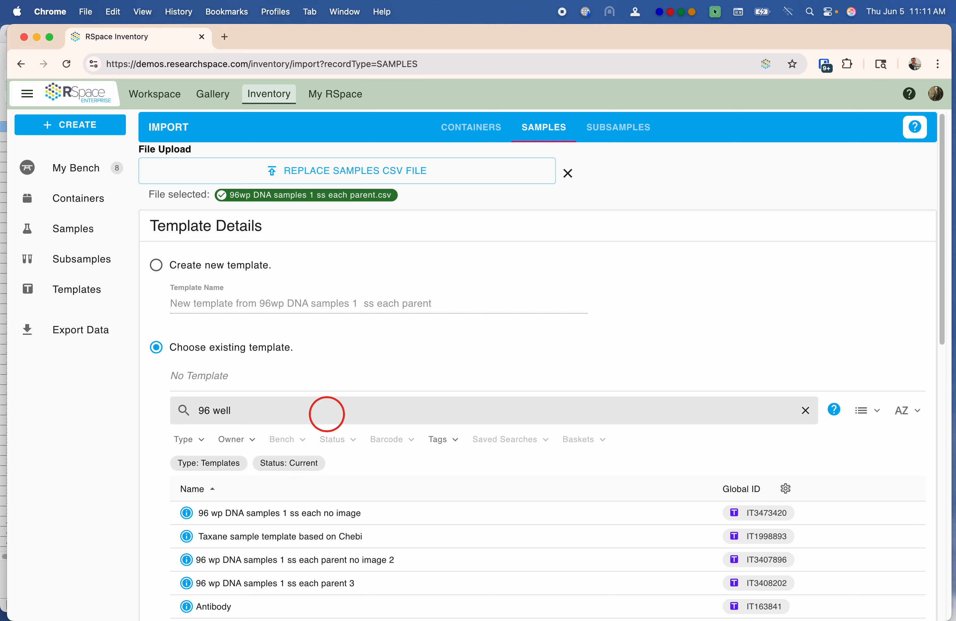
{"action": "key", "text": "Return"}
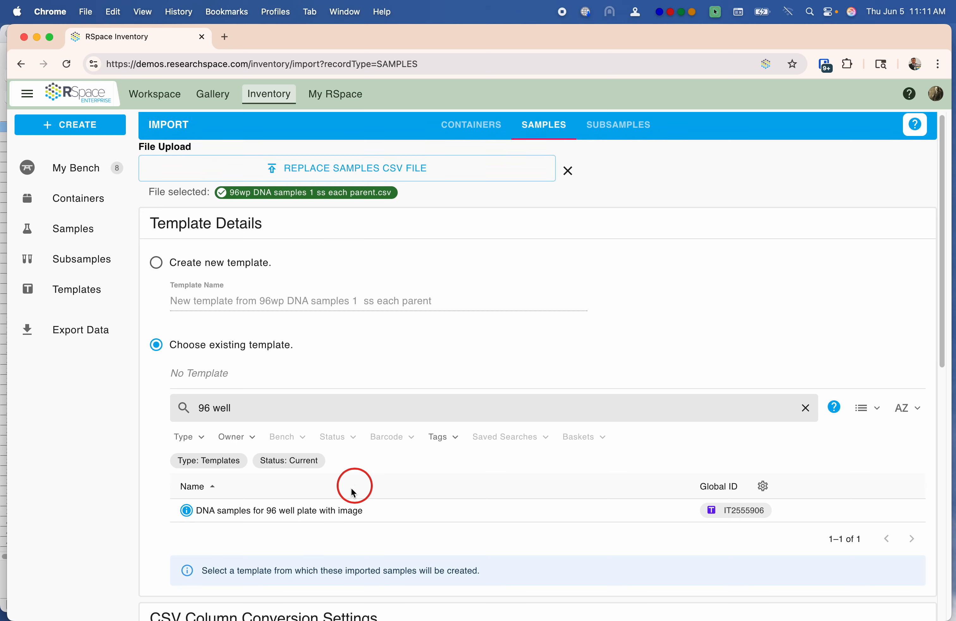
{"action": "scroll", "coordinate": [374, 384], "scroll_direction": "down", "scroll_amount": 5}
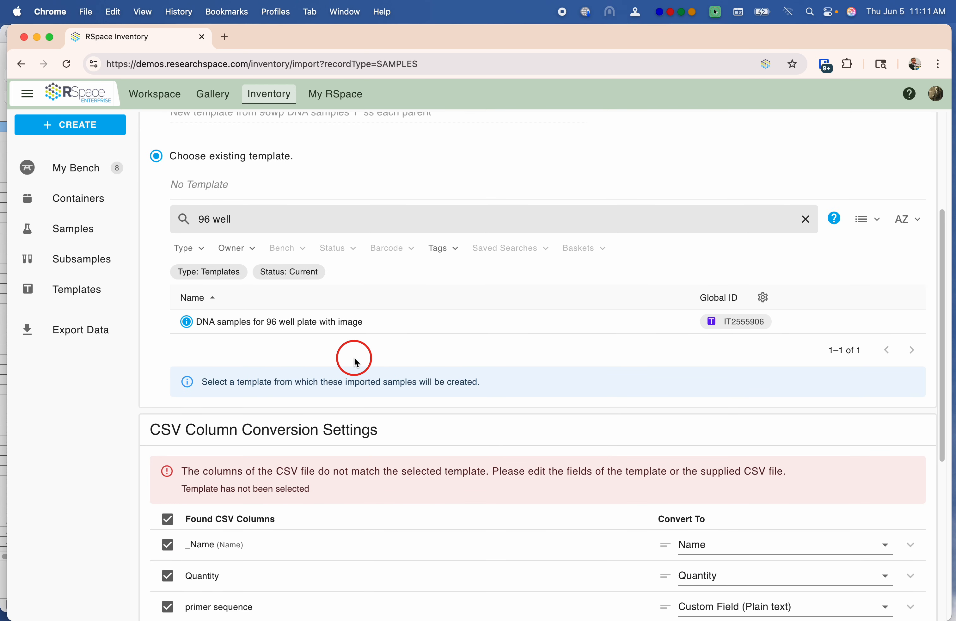
{"action": "left_click", "coordinate": [283, 327]}
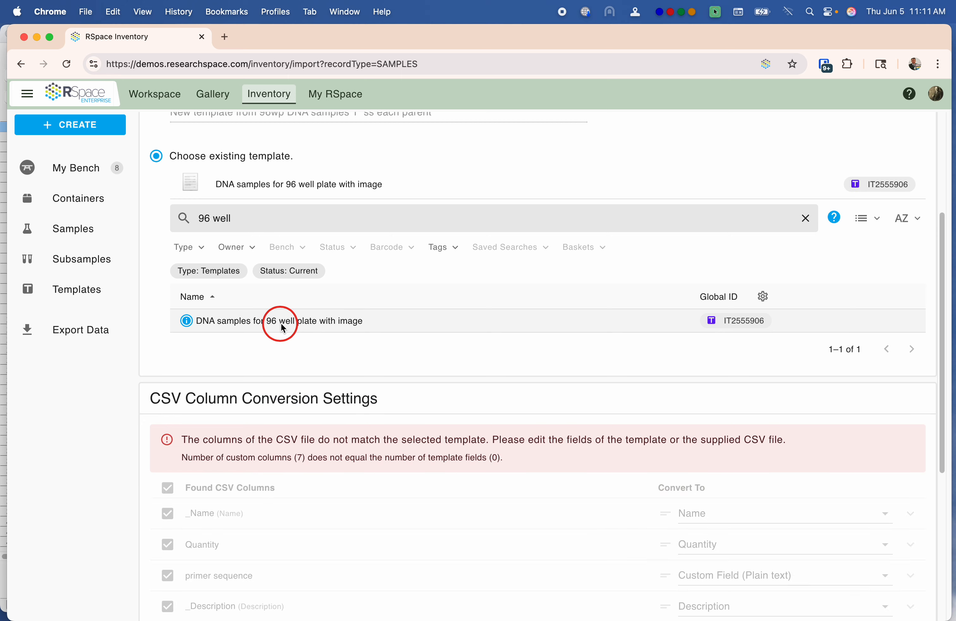
Search the templates for "96" instead and select the template 96 wp DNA samples 1 ss each no image.
{"action": "left_click_drag", "start_coordinate": [252, 224], "coordinate": [187, 227]}
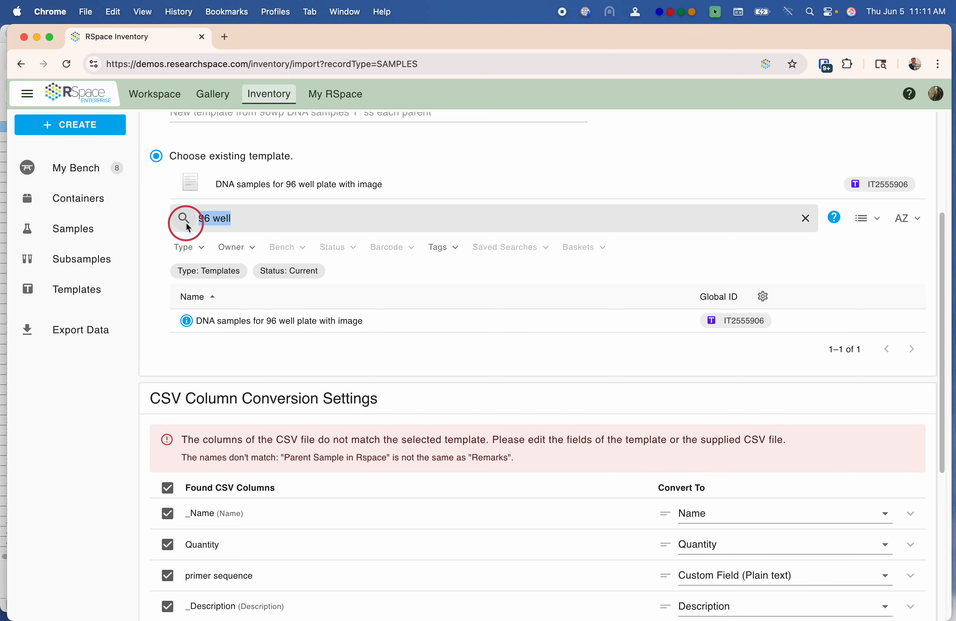
{"action": "key", "text": "BackSpace"}
{"action": "type", "text": "96"}
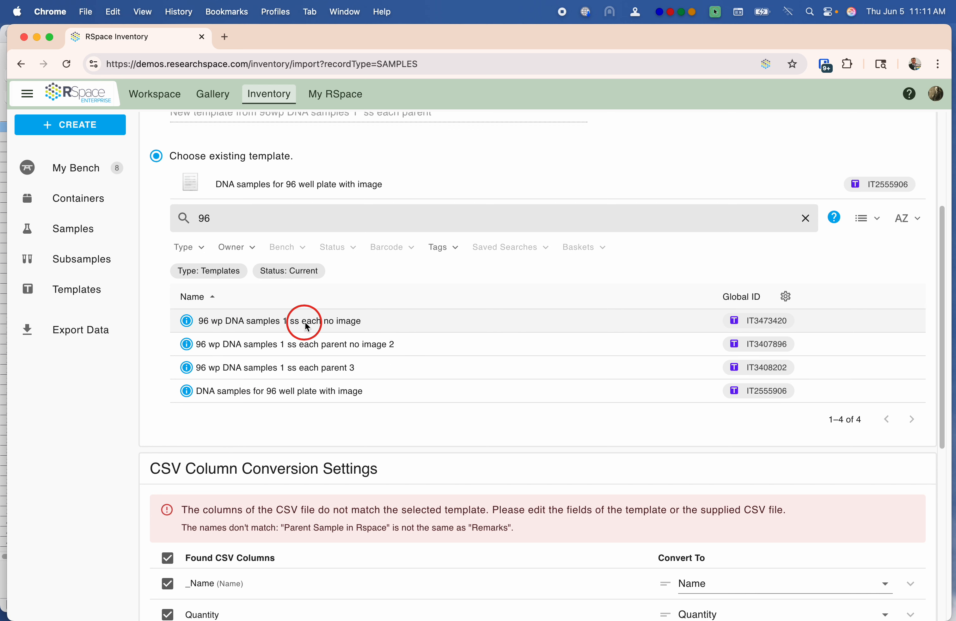
{"action": "left_click", "coordinate": [297, 325]}
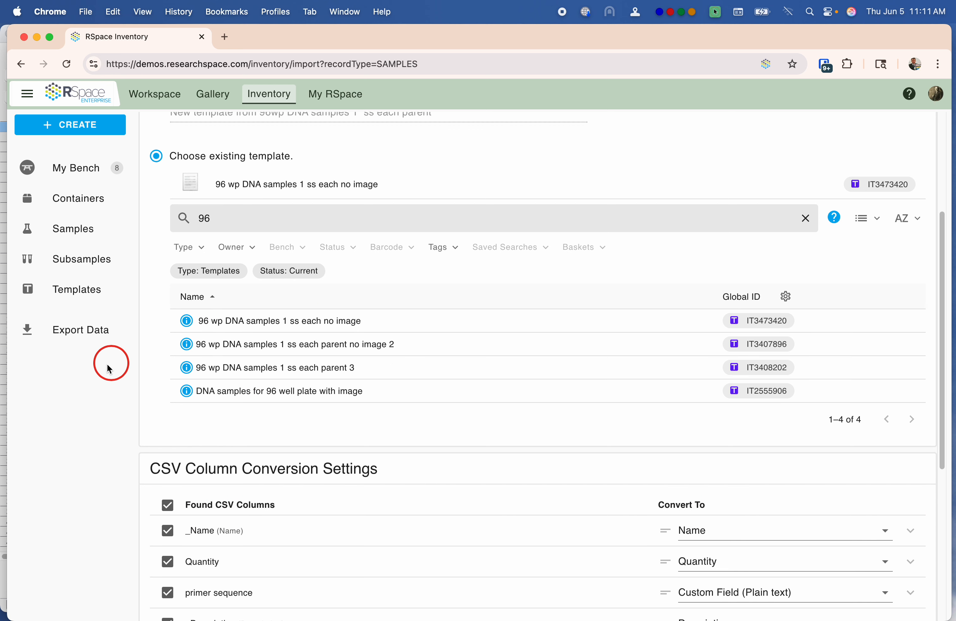
Review the CSV column conversion settings and import the samples.
{"action": "scroll", "coordinate": [156, 435], "scroll_direction": "down", "scroll_amount": 1}
{"action": "scroll", "coordinate": [156, 435], "scroll_direction": "down", "scroll_amount": 3}
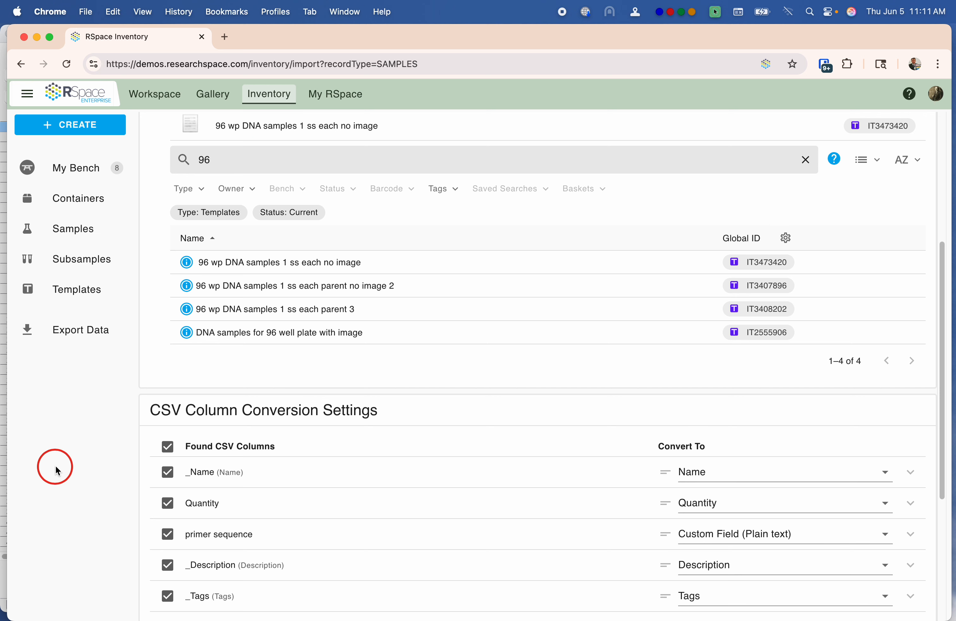
{"action": "left_click_drag", "start_coordinate": [942, 403], "coordinate": [945, 523]}
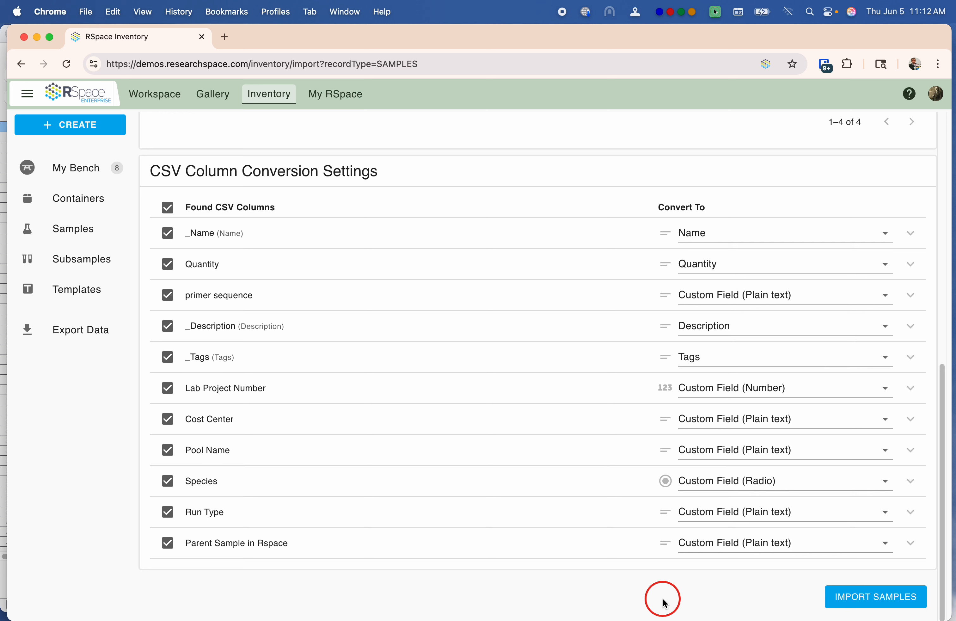
{"action": "left_click", "coordinate": [862, 602]}
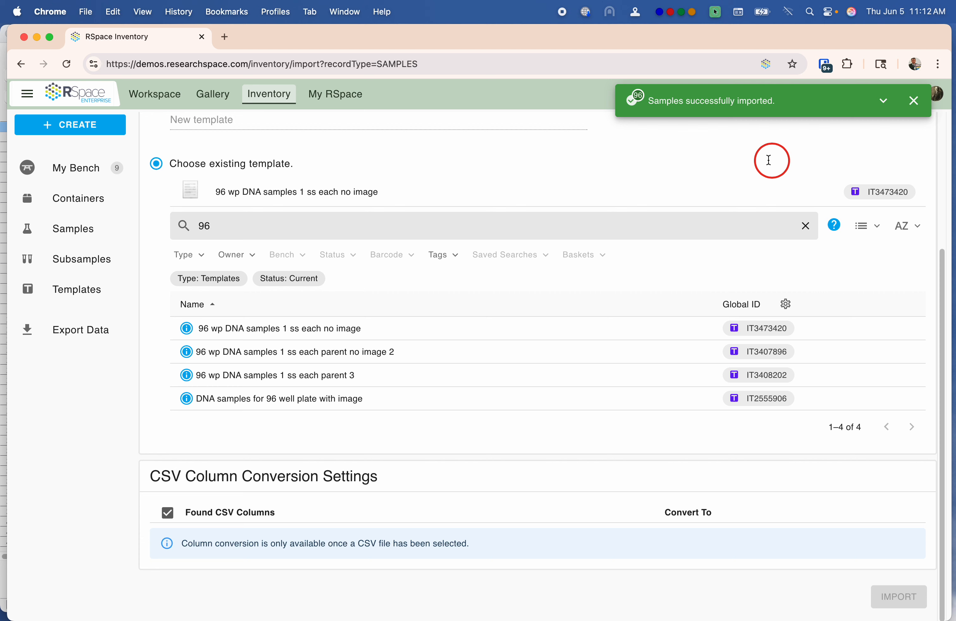
Open My Bench and show its items in the compact list view.
{"action": "left_click", "coordinate": [98, 169]}
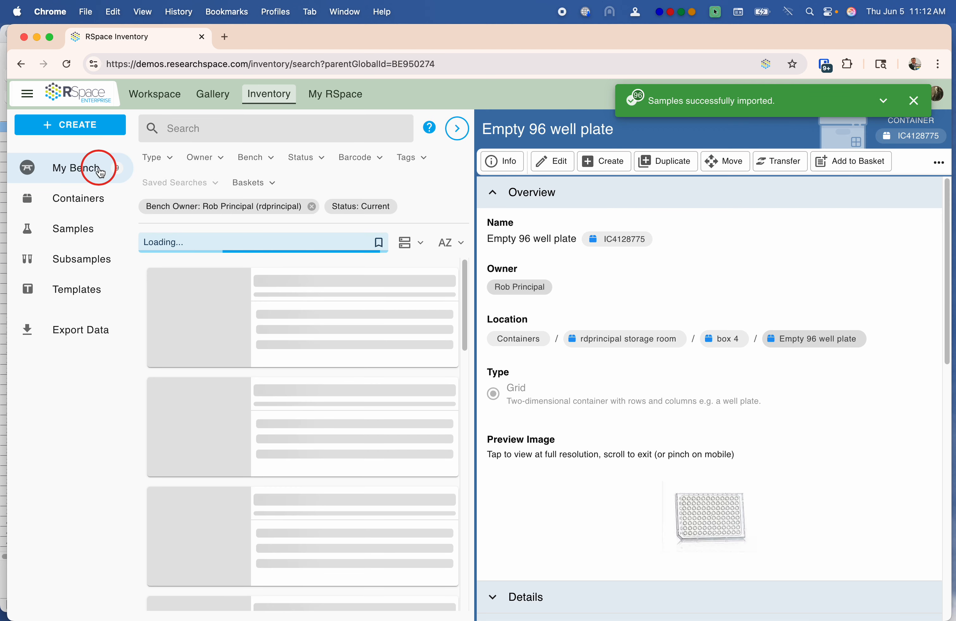
{"action": "left_click", "coordinate": [401, 242]}
{"action": "left_click", "coordinate": [419, 270]}
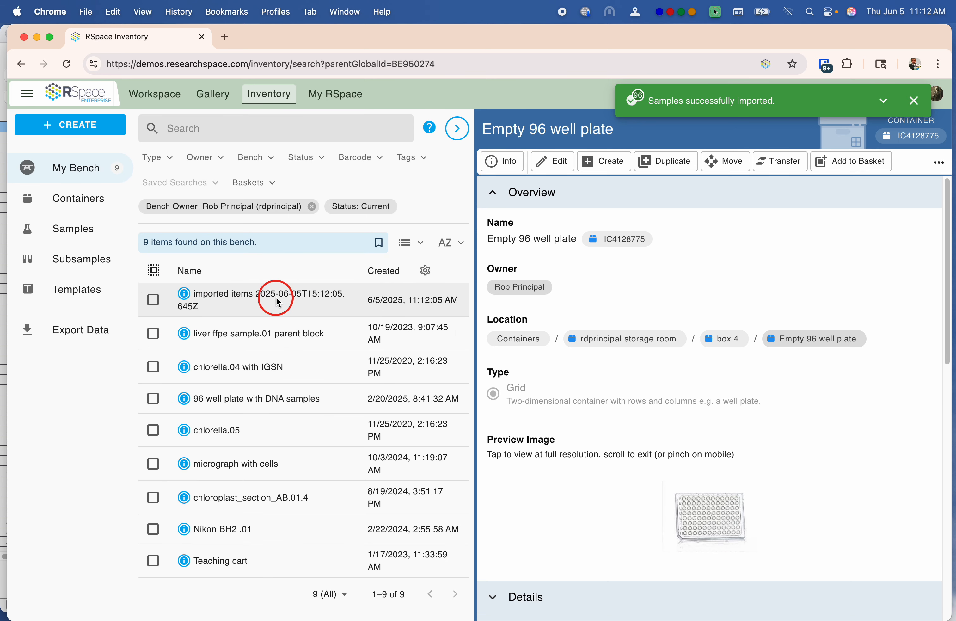
Open the newly created imported items container on the bench and examine the DNA samples in its Locations and Content section.
{"action": "left_click", "coordinate": [278, 302]}
{"action": "scroll", "coordinate": [810, 426], "scroll_direction": "down", "scroll_amount": 5}
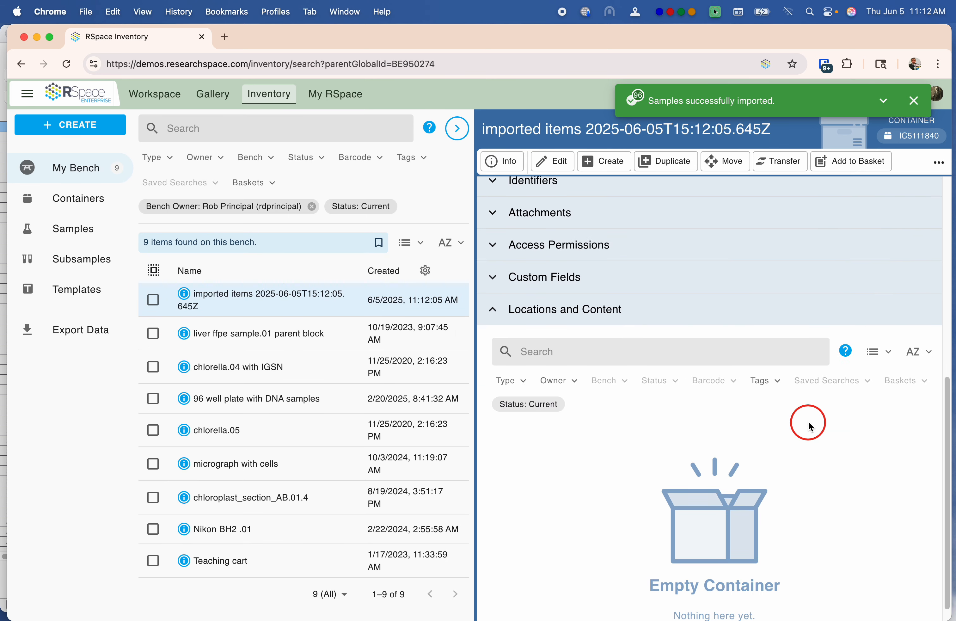
{"action": "scroll", "coordinate": [807, 421], "scroll_direction": "down", "scroll_amount": 2}
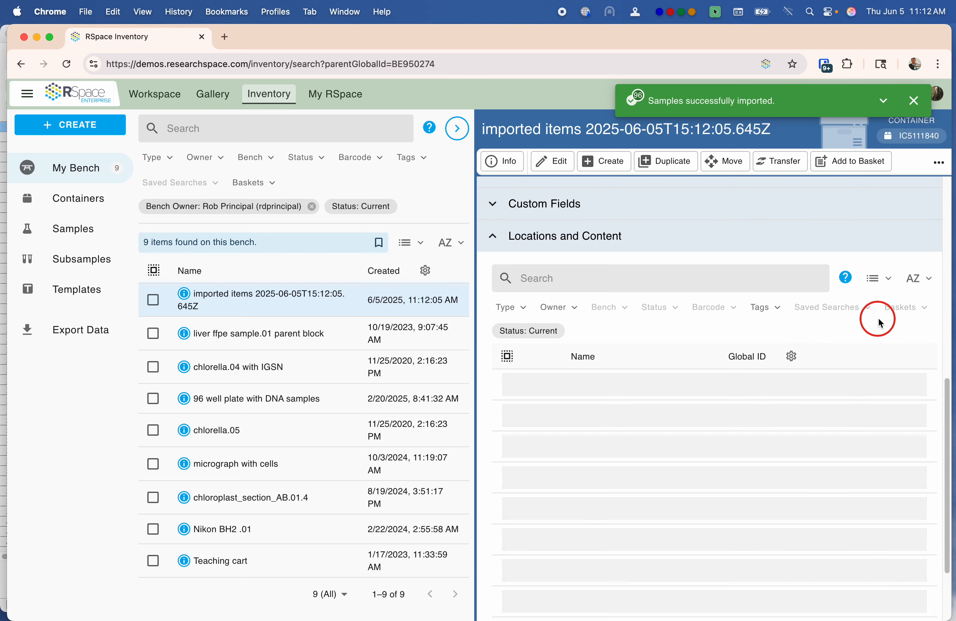
{"action": "scroll", "coordinate": [892, 330], "scroll_direction": "down", "scroll_amount": 2}
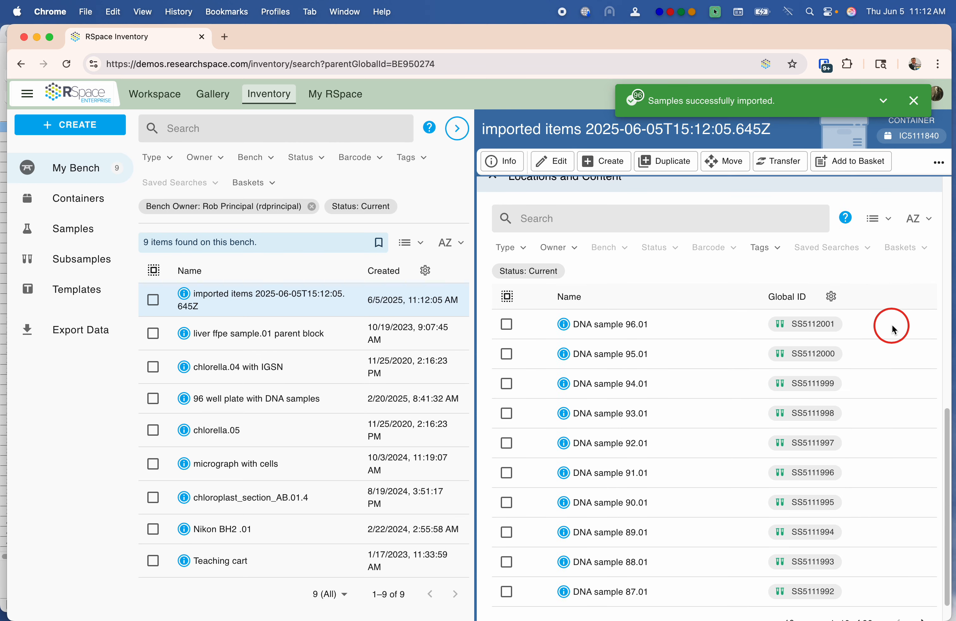
Show all 96 entries at once in the imported items container's content list.
{"action": "scroll", "coordinate": [712, 279], "scroll_direction": "down", "scroll_amount": 1}
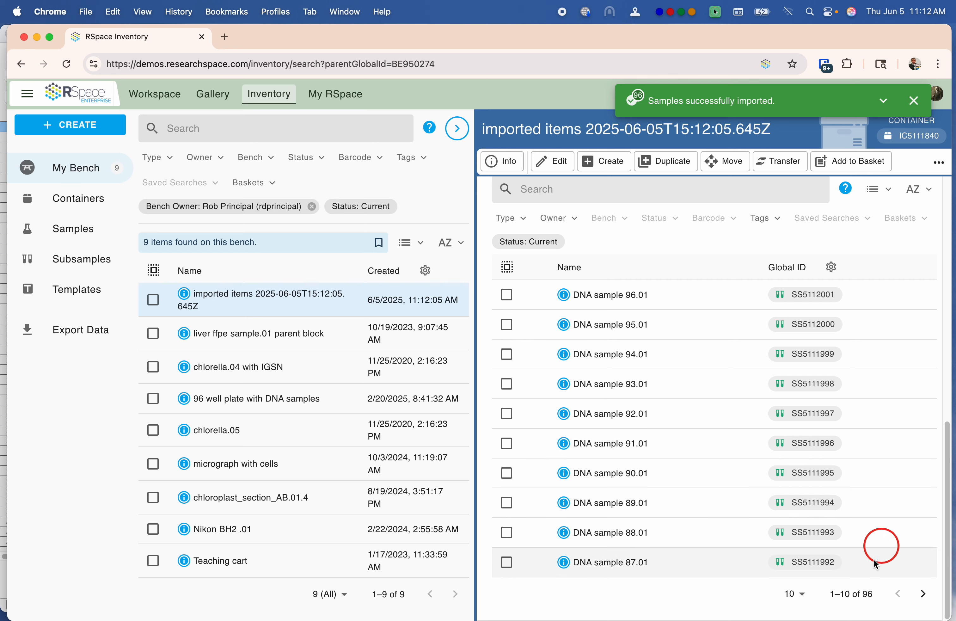
{"action": "left_click", "coordinate": [800, 595]}
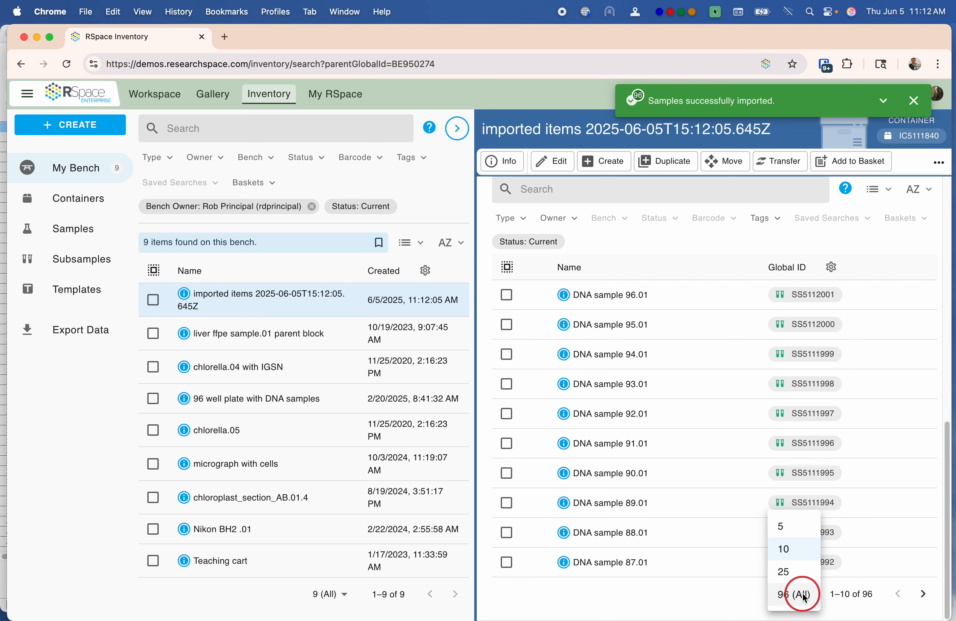
{"action": "left_click", "coordinate": [786, 598]}
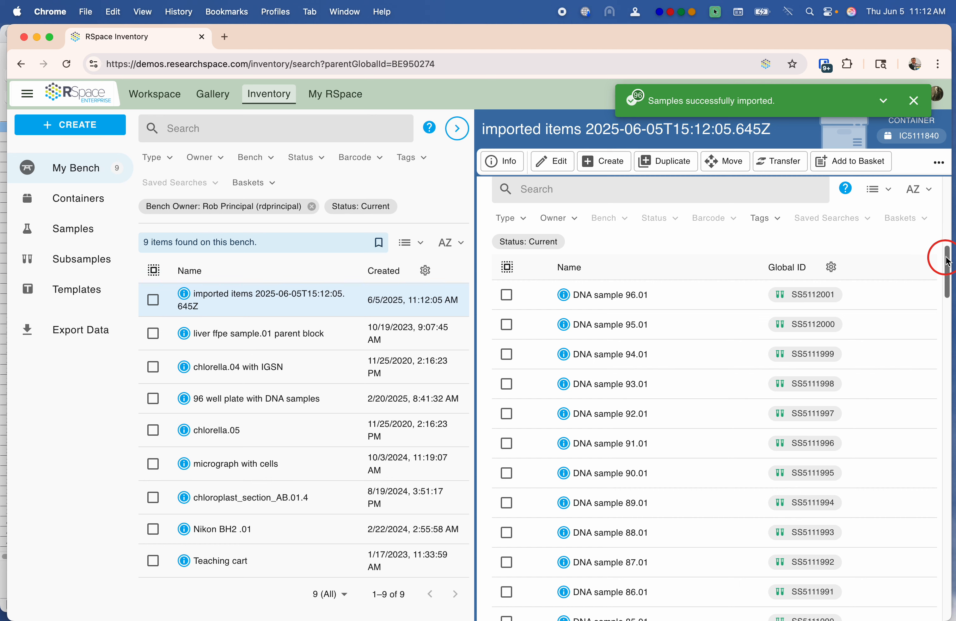
{"action": "mouse_move", "coordinate": [947, 262]}
{"action": "left_mouse_down"}
{"action": "mouse_move", "coordinate": [947, 580]}
{"action": "mouse_move", "coordinate": [941, 187]}
{"action": "mouse_move", "coordinate": [945, 266]}
{"action": "mouse_move", "coordinate": [945, 251]}
{"action": "left_mouse_up"}
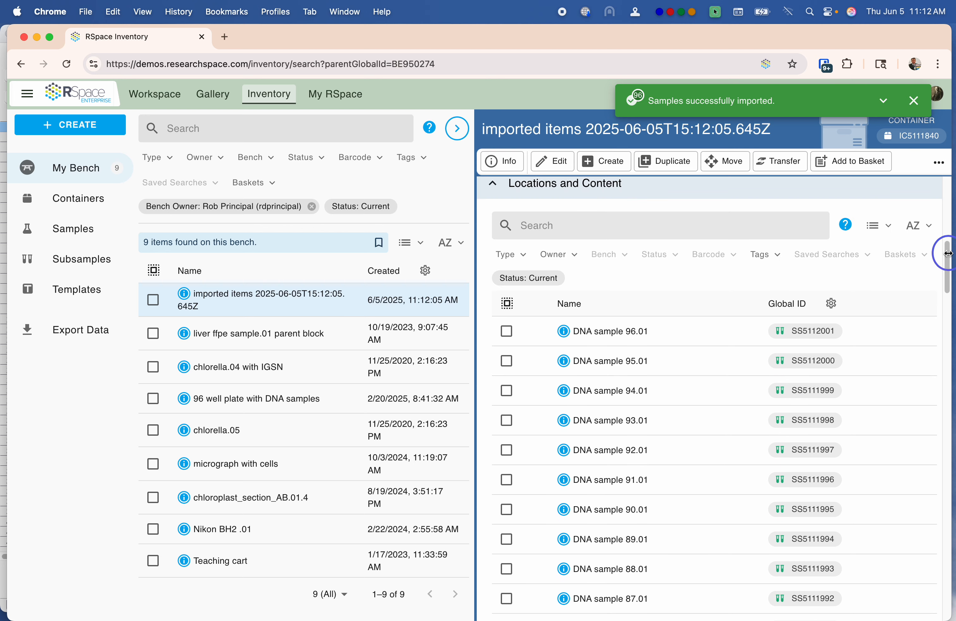
Open the subsample DNA sample 96.01 from the content list and review its overview and details.
{"action": "left_click", "coordinate": [806, 333]}
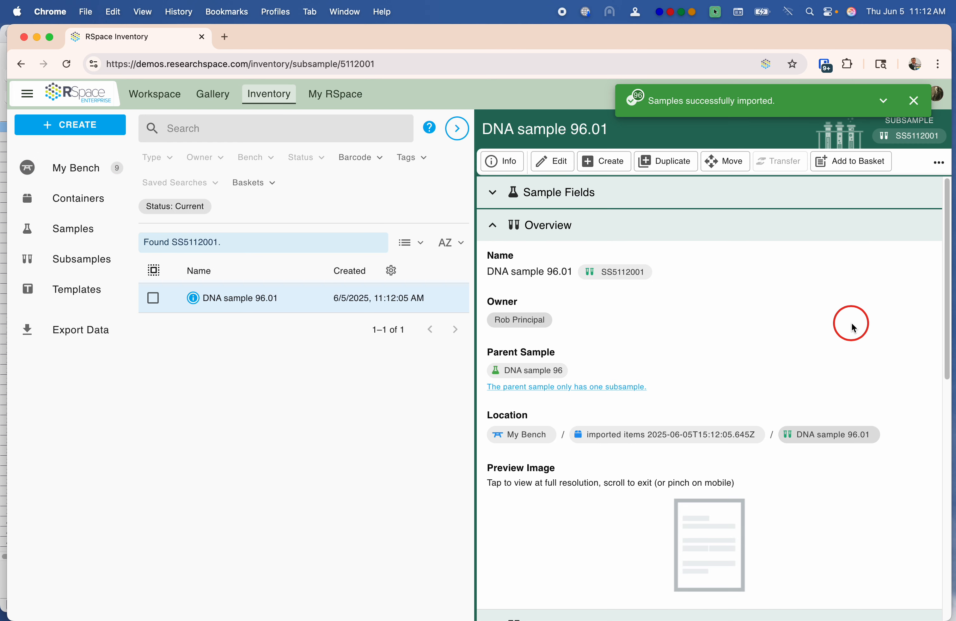
{"action": "scroll", "coordinate": [746, 325], "scroll_direction": "down", "scroll_amount": 3}
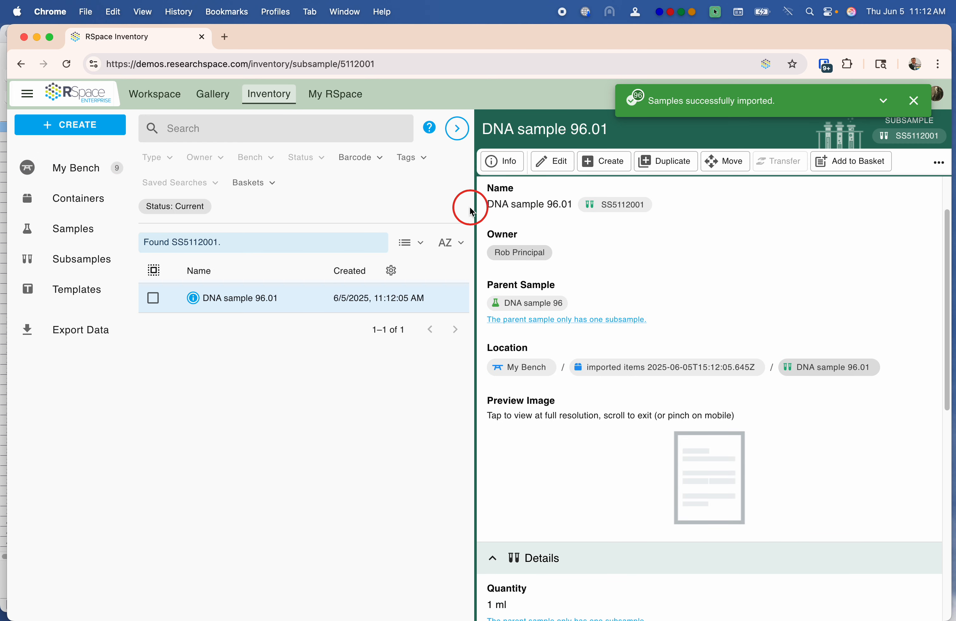
{"action": "scroll", "coordinate": [693, 271], "scroll_direction": "down", "scroll_amount": 3}
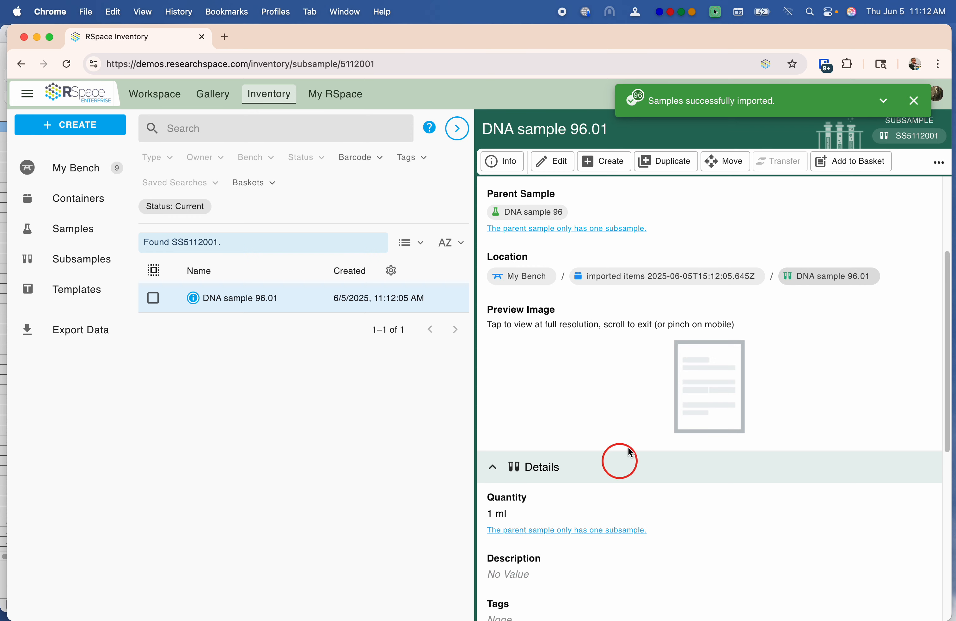
{"action": "scroll", "coordinate": [630, 453], "scroll_direction": "up", "scroll_amount": 5}
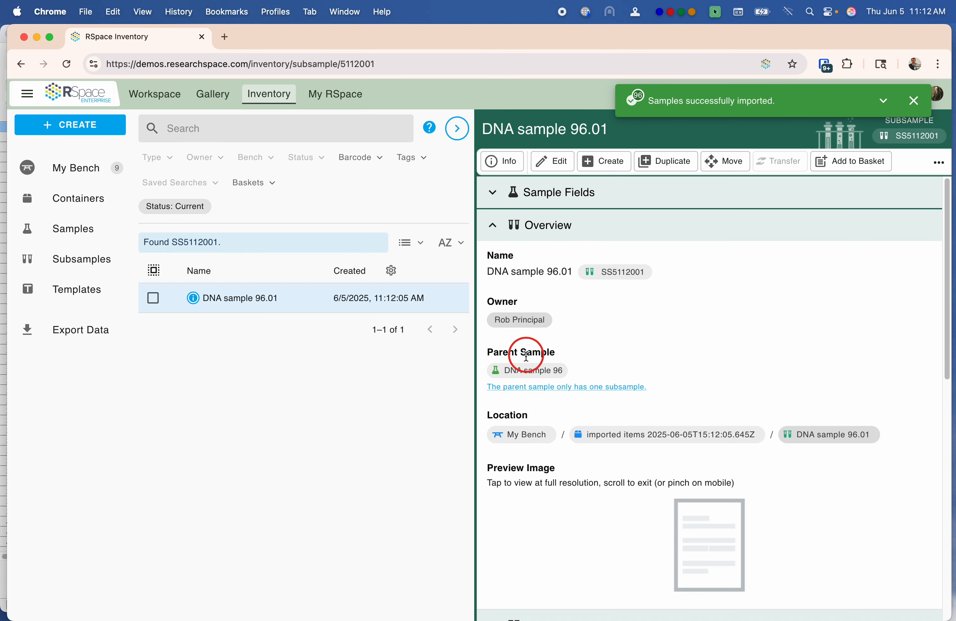
Open the parent sample DNA sample 96 and examine its details and custom fields.
{"action": "left_click", "coordinate": [525, 376]}
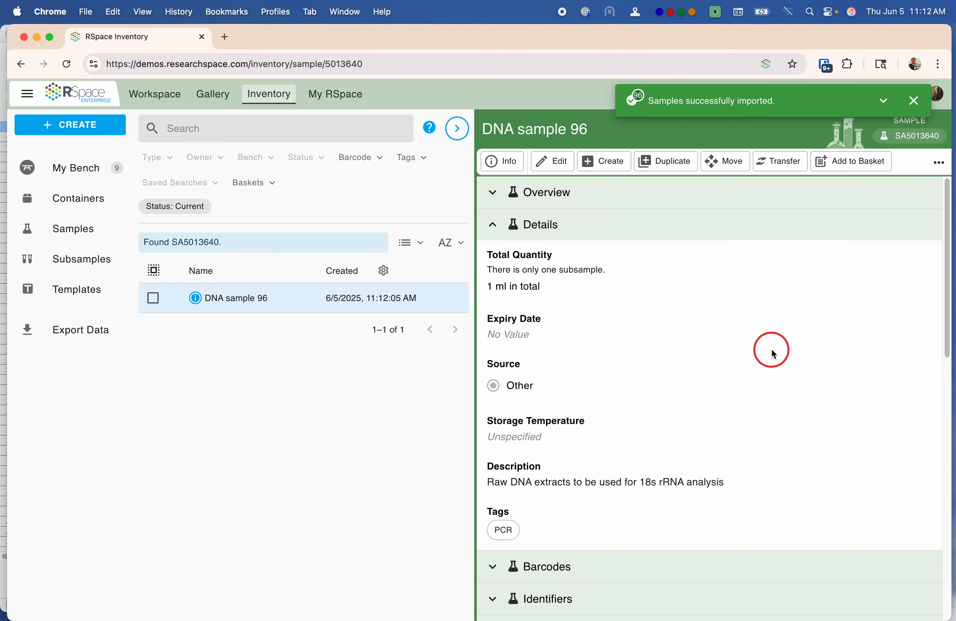
{"action": "scroll", "coordinate": [770, 348], "scroll_direction": "down", "scroll_amount": 3}
{"action": "scroll", "coordinate": [720, 354], "scroll_direction": "down", "scroll_amount": 12}
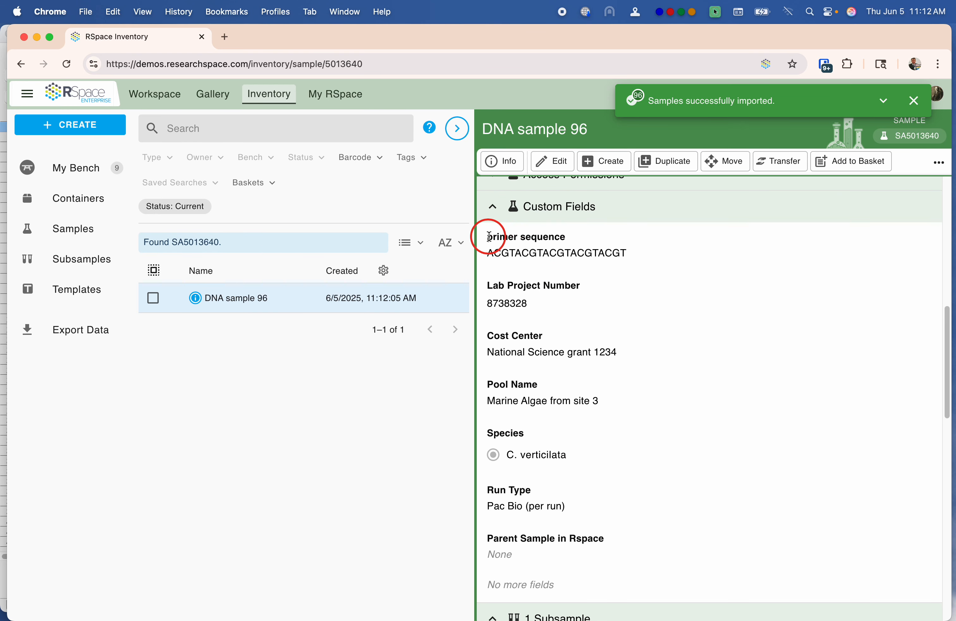
{"action": "scroll", "coordinate": [503, 377], "scroll_direction": "down", "scroll_amount": 1}
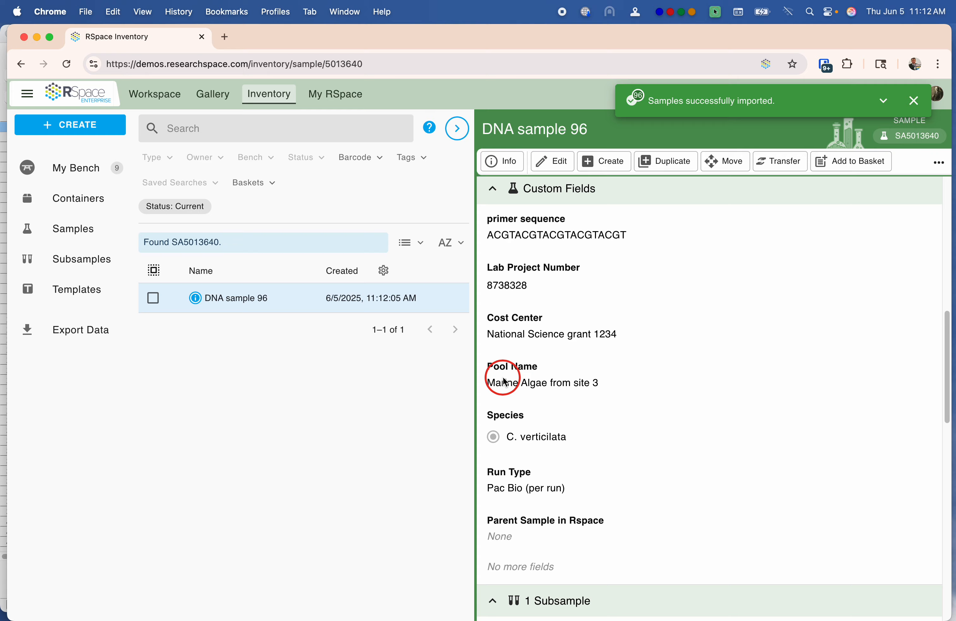
Switch to the LibreOffice file 96wp DNA samples 1 ss each parent.csv to view the source columns, and return to RSpace Inventory.
{"action": "mouse_move", "coordinate": [946, 38]}
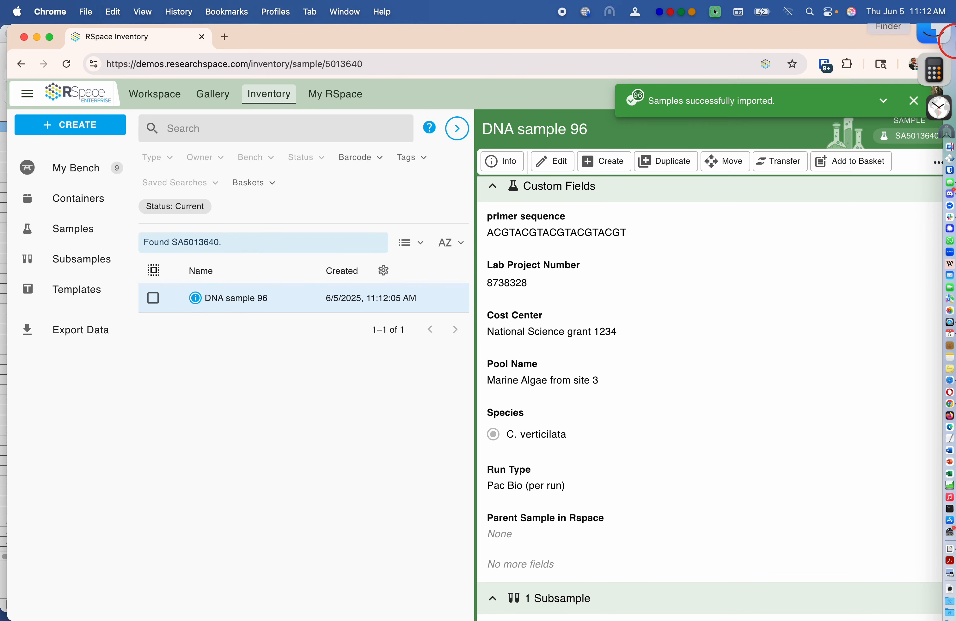
{"action": "mouse_move", "coordinate": [955, 2]}
{"action": "left_click", "coordinate": [734, 453]}
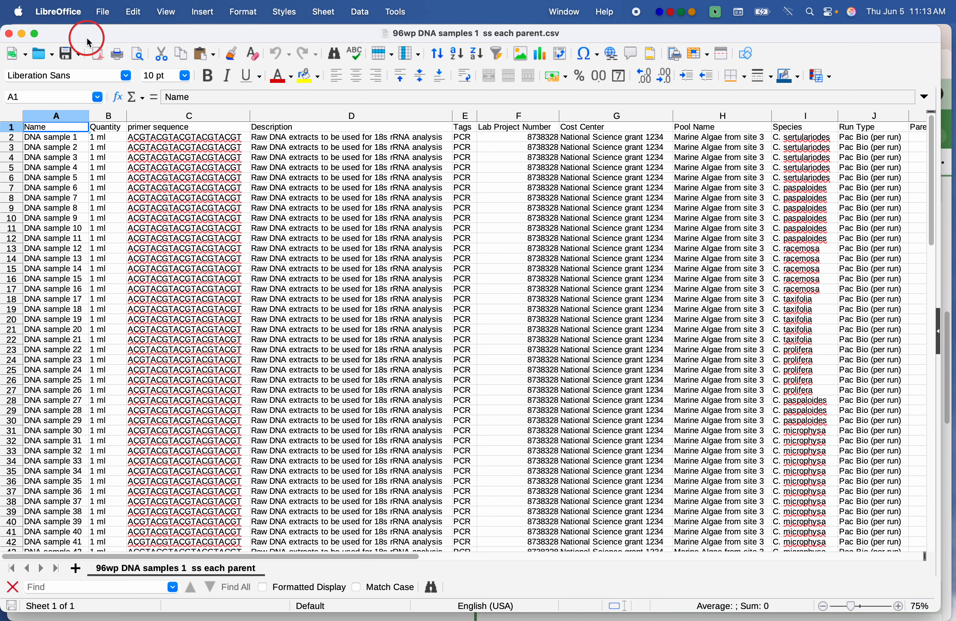
{"action": "key", "text": "ctrl+Up"}
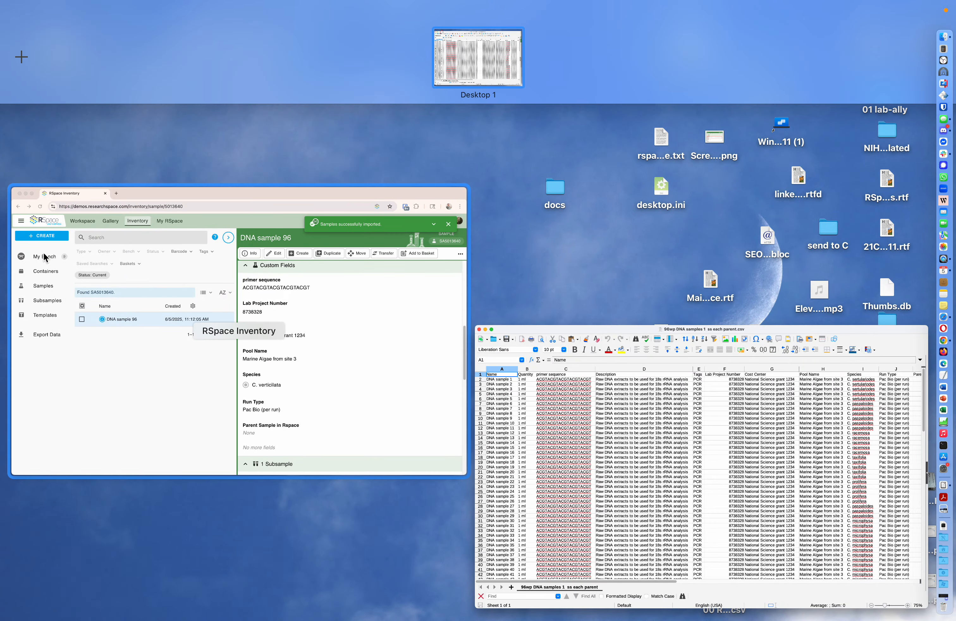
{"action": "left_click", "coordinate": [411, 344]}
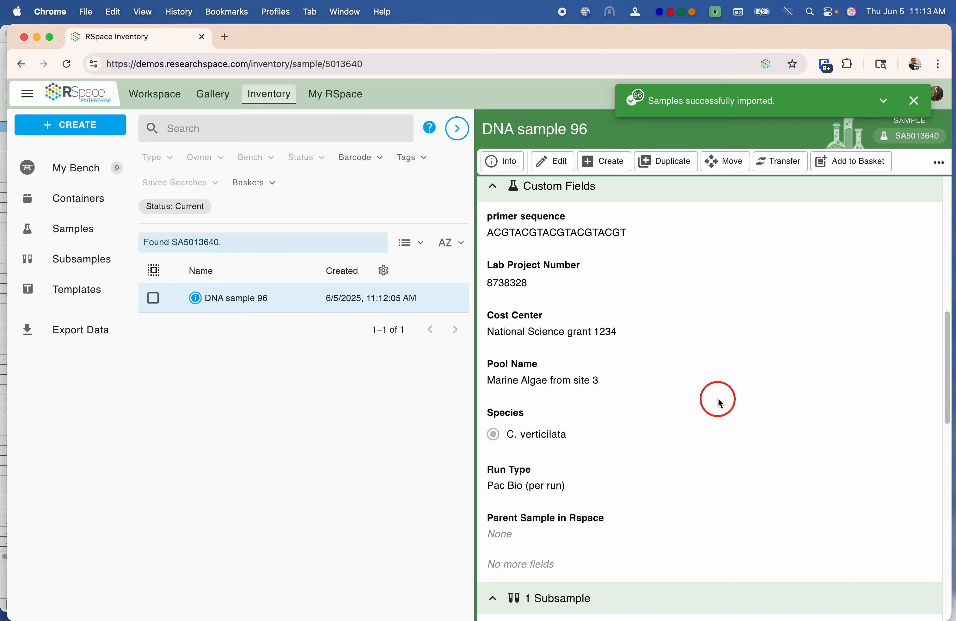
Return to My Bench and reopen the imported items container at its Locations and Content section.
{"action": "scroll", "coordinate": [717, 400], "scroll_direction": "down", "scroll_amount": 5}
{"action": "left_click", "coordinate": [77, 168]}
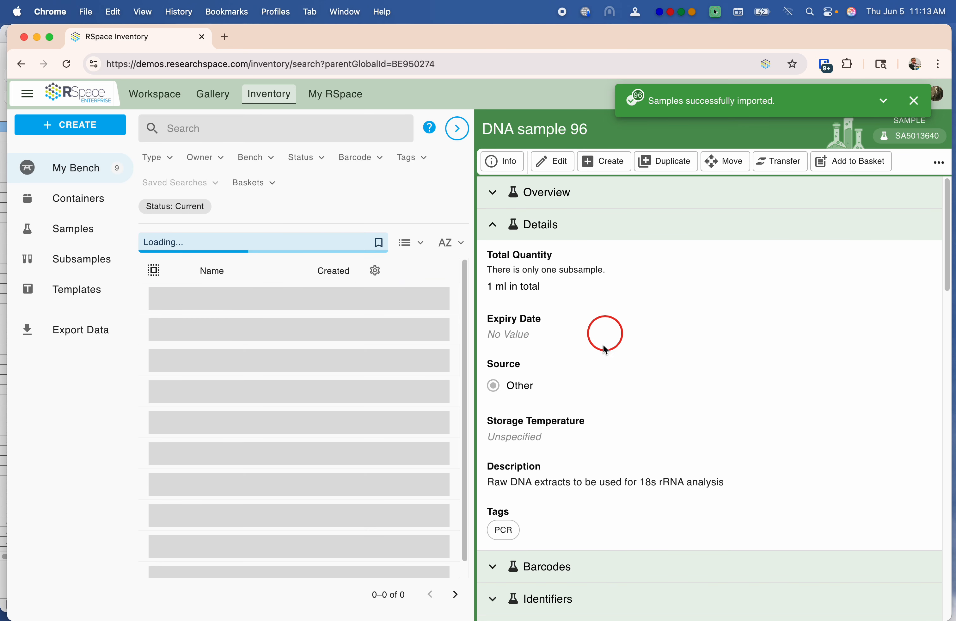
{"action": "scroll", "coordinate": [616, 363], "scroll_direction": "down", "scroll_amount": 1}
{"action": "scroll", "coordinate": [629, 392], "scroll_direction": "down", "scroll_amount": 10}
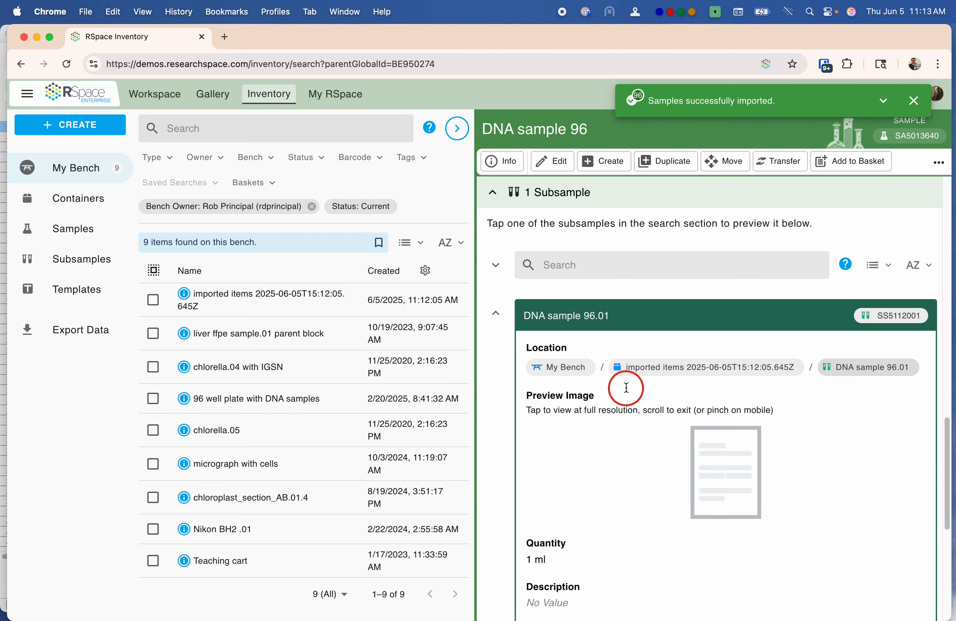
{"action": "left_click", "coordinate": [284, 302]}
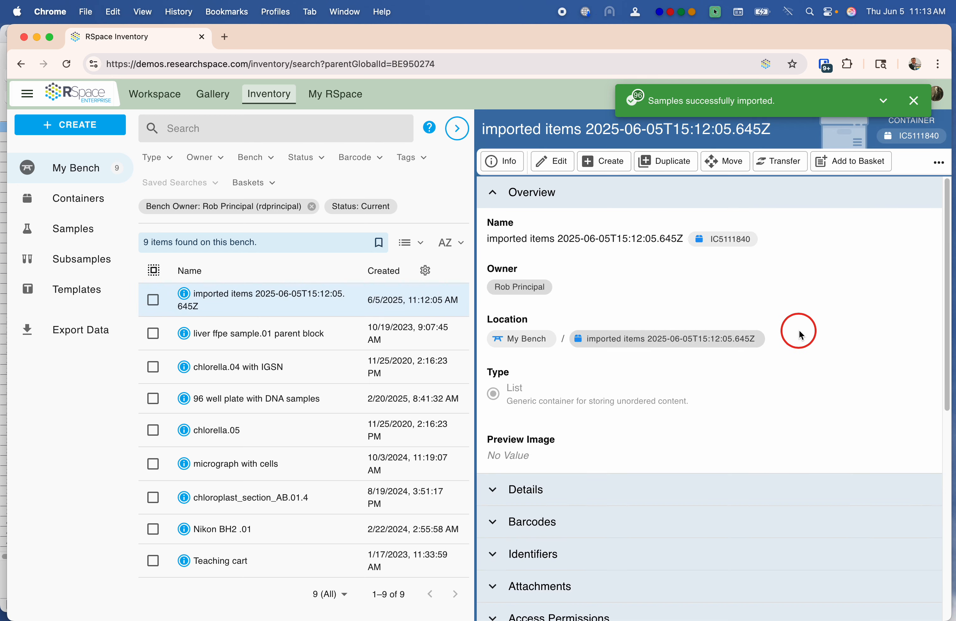
{"action": "scroll", "coordinate": [796, 337], "scroll_direction": "down", "scroll_amount": 10}
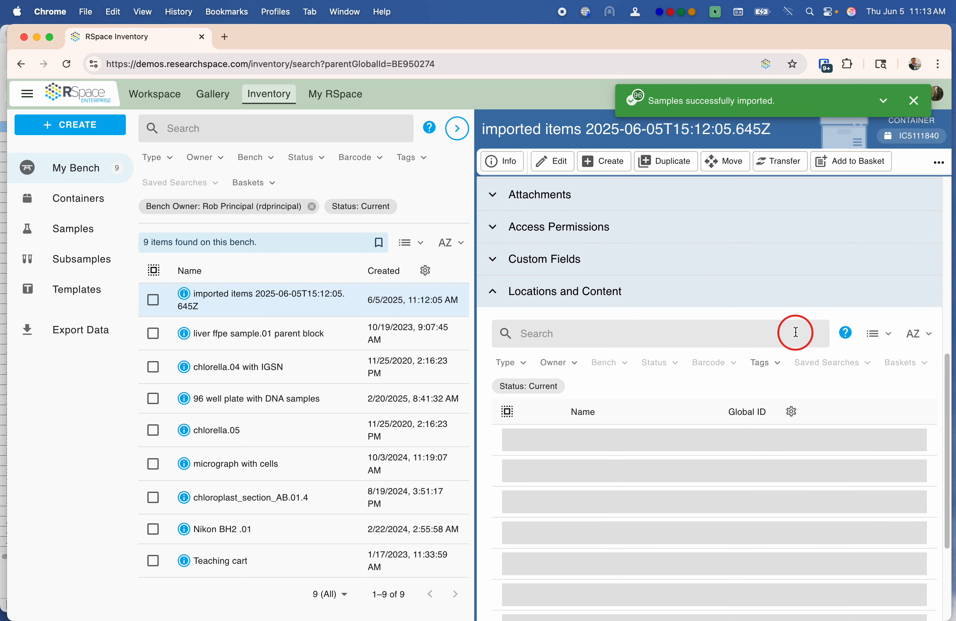
{"action": "scroll", "coordinate": [786, 330], "scroll_direction": "down", "scroll_amount": 4}
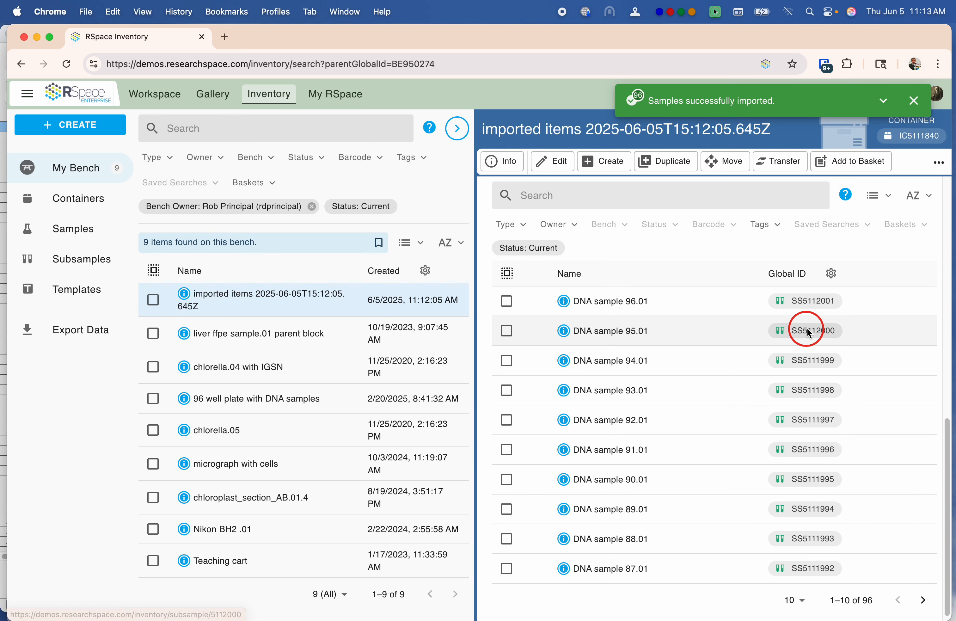
List all 96 DNA samples in the container's content on one page and select all of them.
{"action": "left_click", "coordinate": [796, 593]}
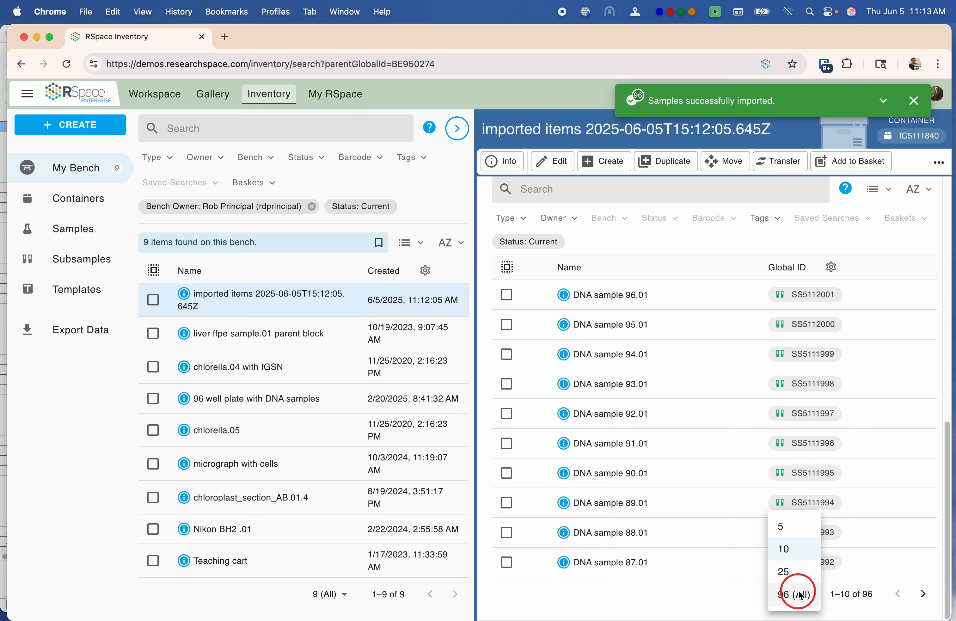
{"action": "left_click", "coordinate": [798, 596]}
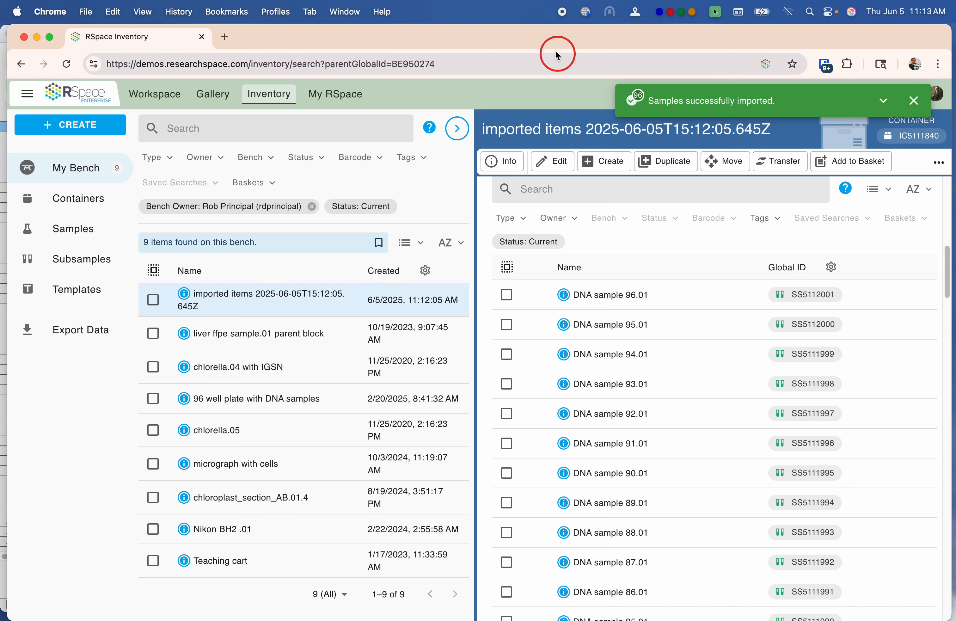
{"action": "left_click_drag", "start_coordinate": [557, 46], "coordinate": [539, 40]}
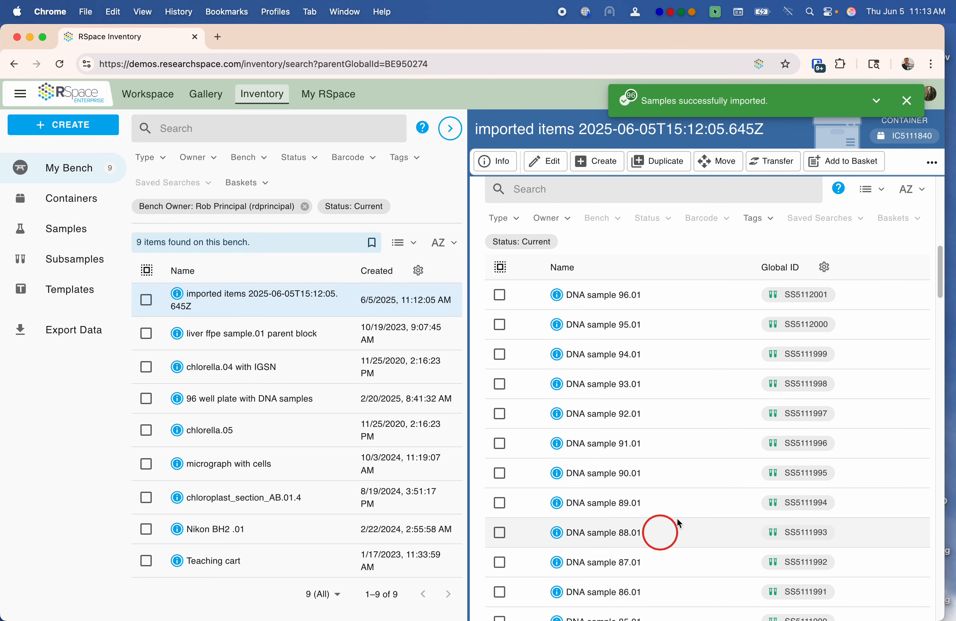
{"action": "mouse_move", "coordinate": [939, 262]}
{"action": "left_mouse_down"}
{"action": "mouse_move", "coordinate": [938, 586]}
{"action": "mouse_move", "coordinate": [948, 219]}
{"action": "mouse_move", "coordinate": [950, 277]}
{"action": "left_mouse_up"}
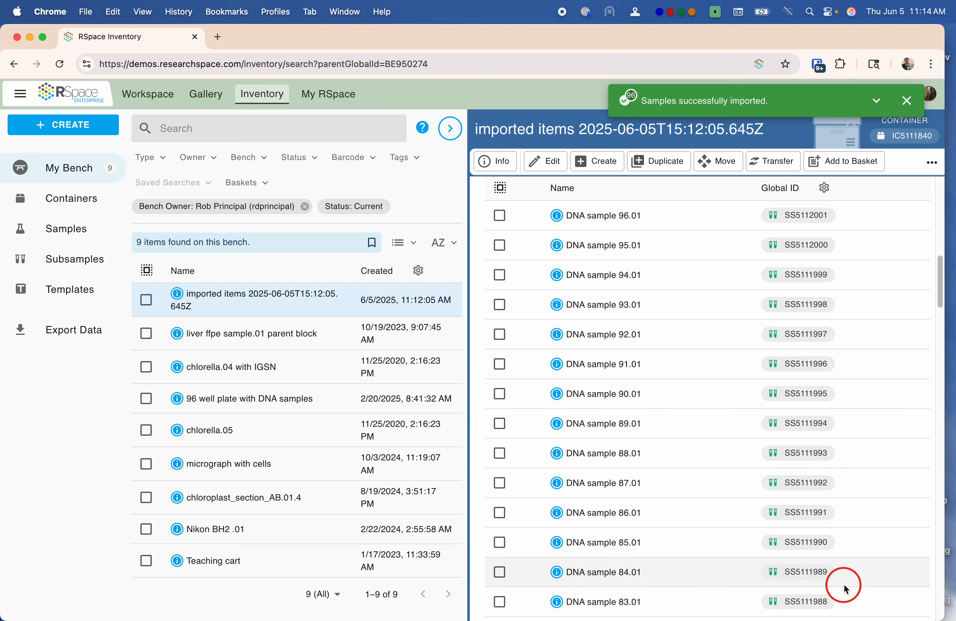
{"action": "mouse_move", "coordinate": [939, 289]}
{"action": "left_mouse_down"}
{"action": "mouse_move", "coordinate": [934, 470]}
{"action": "mouse_move", "coordinate": [949, 585]}
{"action": "mouse_move", "coordinate": [948, 210]}
{"action": "mouse_move", "coordinate": [949, 343]}
{"action": "mouse_move", "coordinate": [938, 286]}
{"action": "left_mouse_up"}
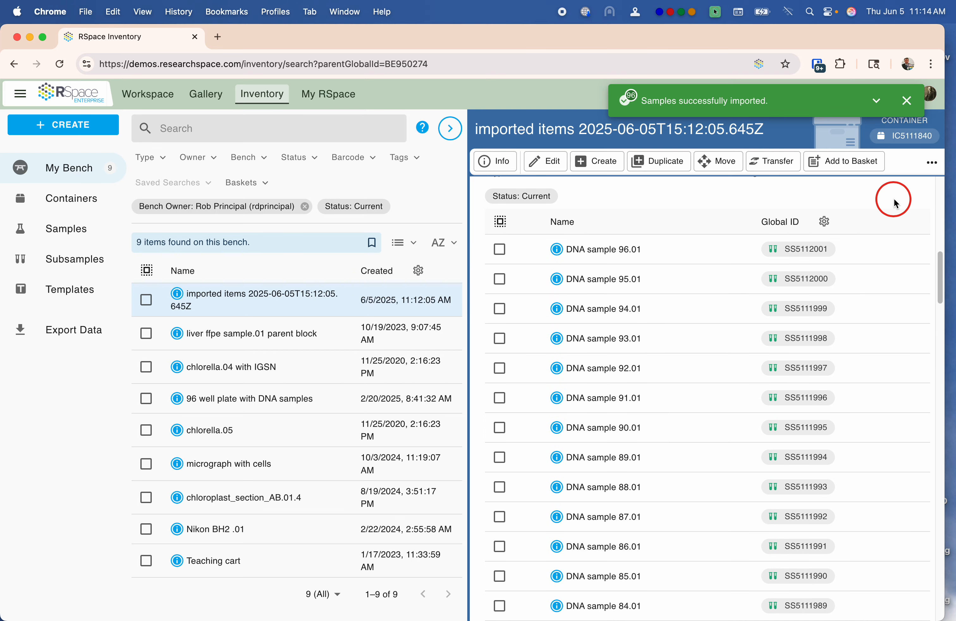
{"action": "left_click", "coordinate": [501, 221]}
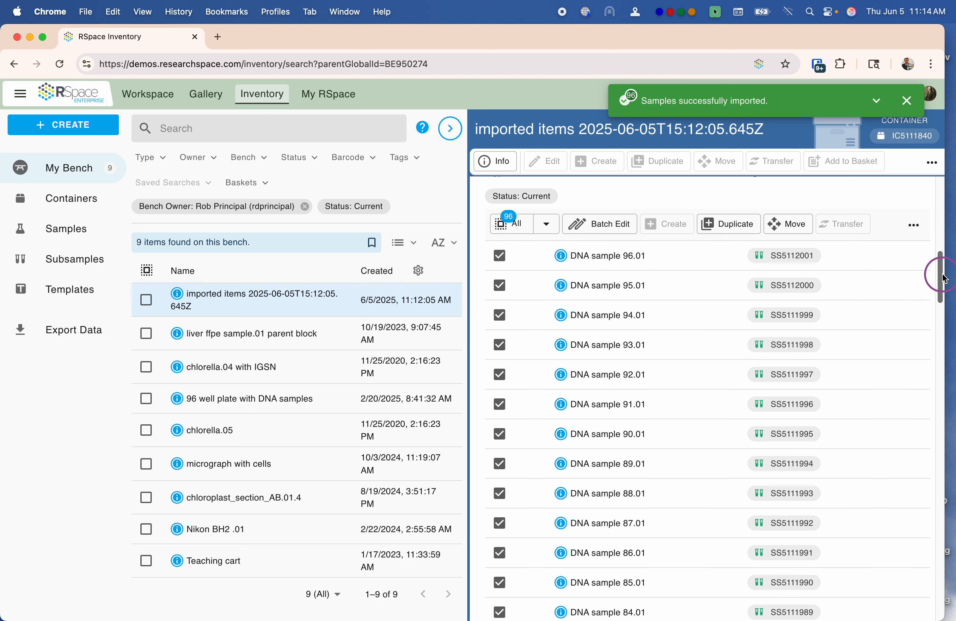
Start moving the selected samples, search the destinations for "empty" and choose the first Empty 96 well plate.
{"action": "left_click_drag", "start_coordinate": [942, 277], "coordinate": [948, 189]}
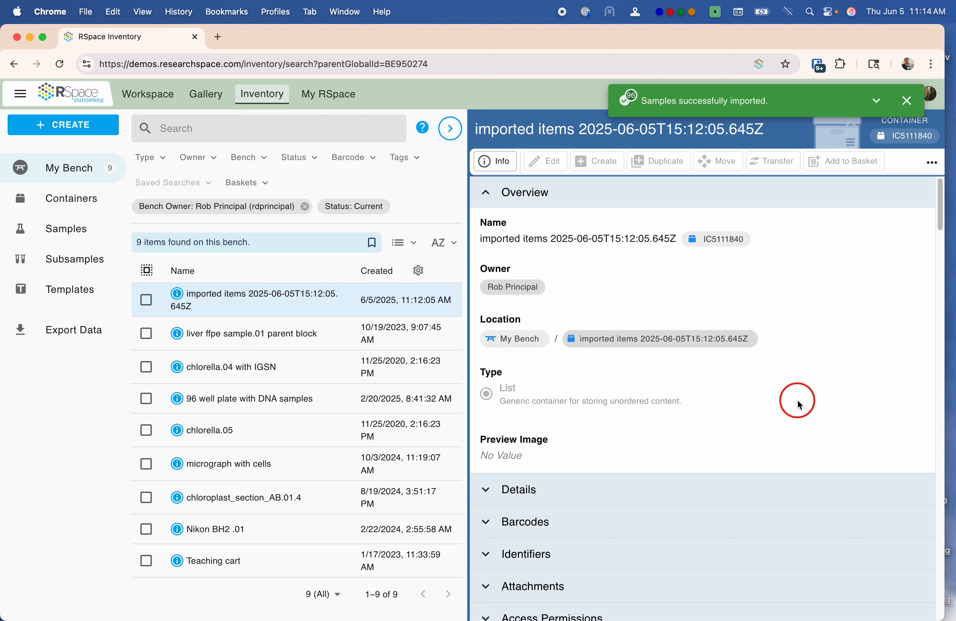
{"action": "scroll", "coordinate": [797, 401], "scroll_direction": "down", "scroll_amount": 5}
{"action": "scroll", "coordinate": [797, 401], "scroll_direction": "down", "scroll_amount": 5}
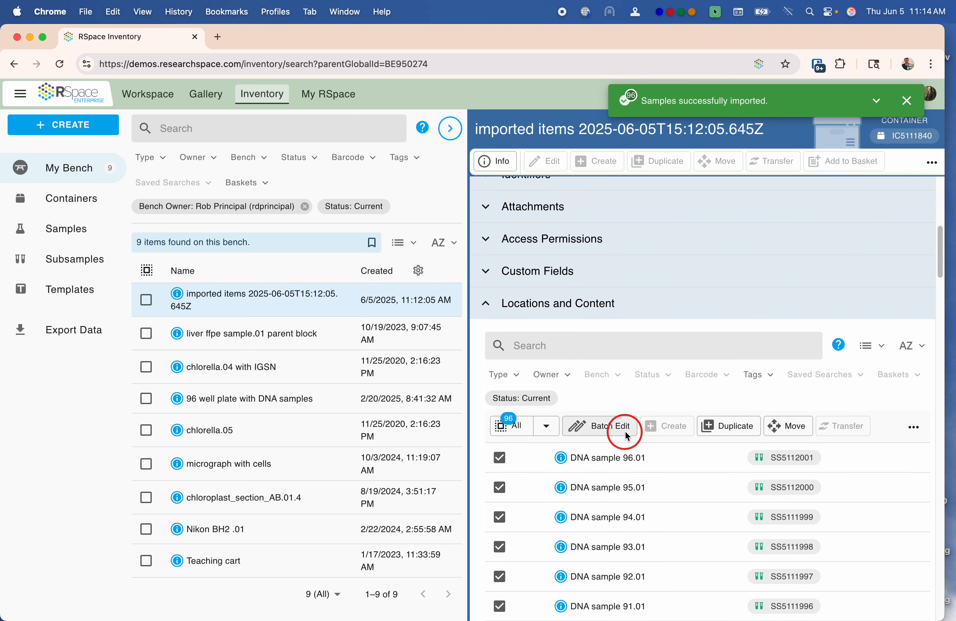
{"action": "left_click", "coordinate": [792, 430]}
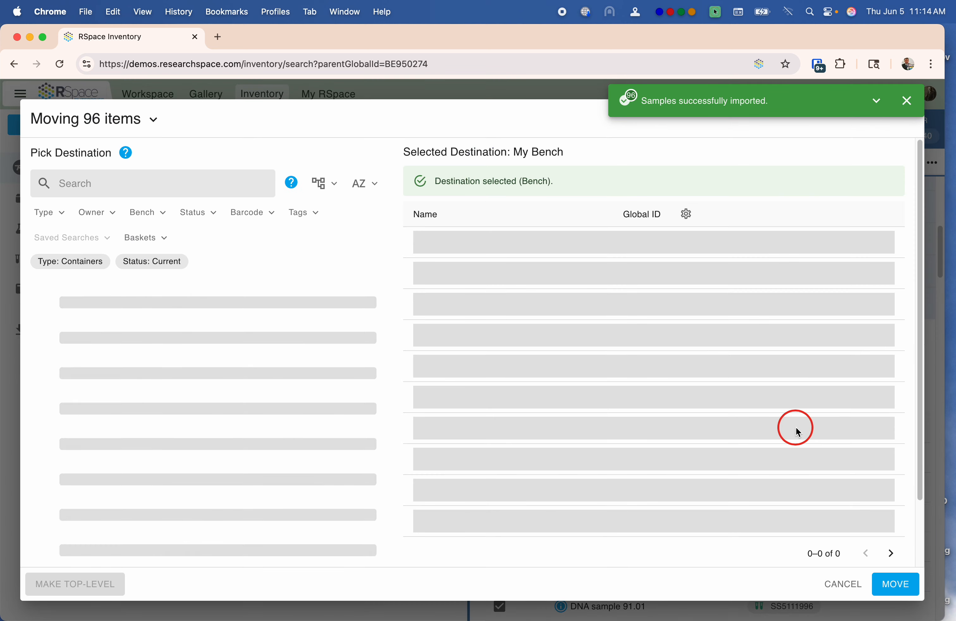
{"action": "left_click", "coordinate": [94, 178]}
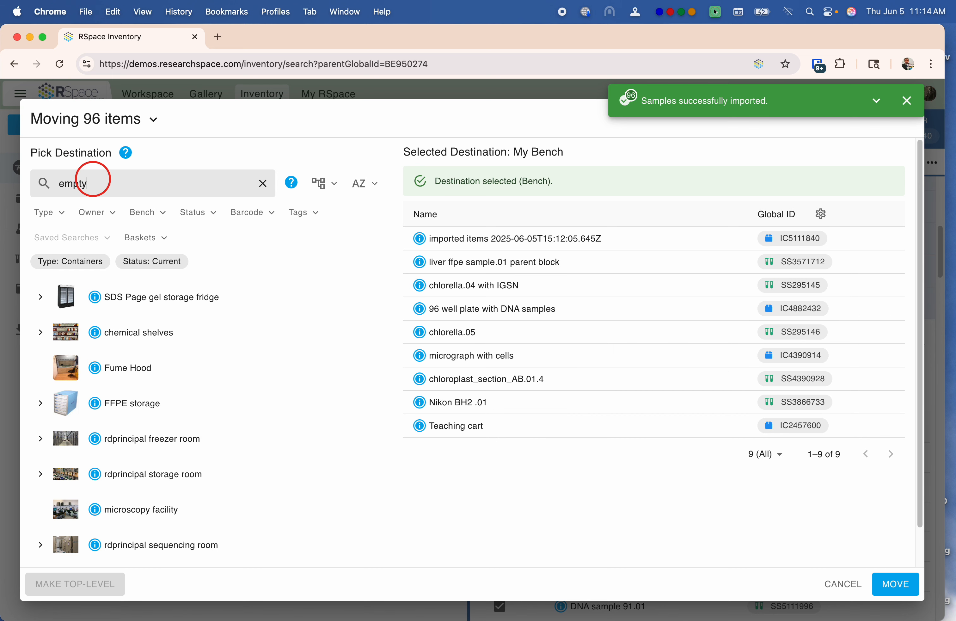
{"action": "key", "text": "Return"}
{"action": "left_click", "coordinate": [130, 296]}
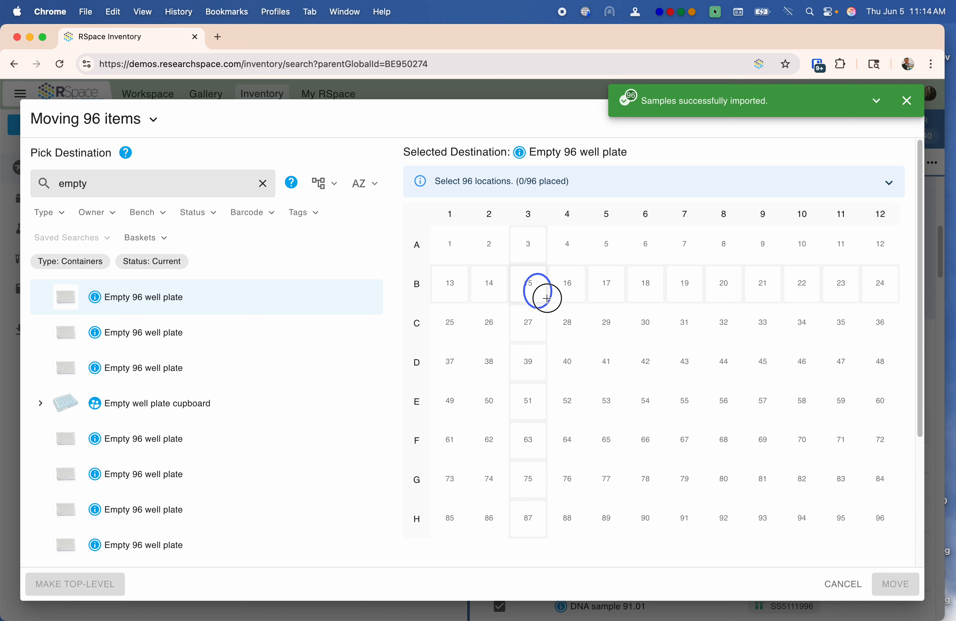
Place the samples in all 96 locations of the plate, from A1 to H12, and carry out the move.
{"action": "left_click_drag", "start_coordinate": [451, 238], "coordinate": [877, 522]}
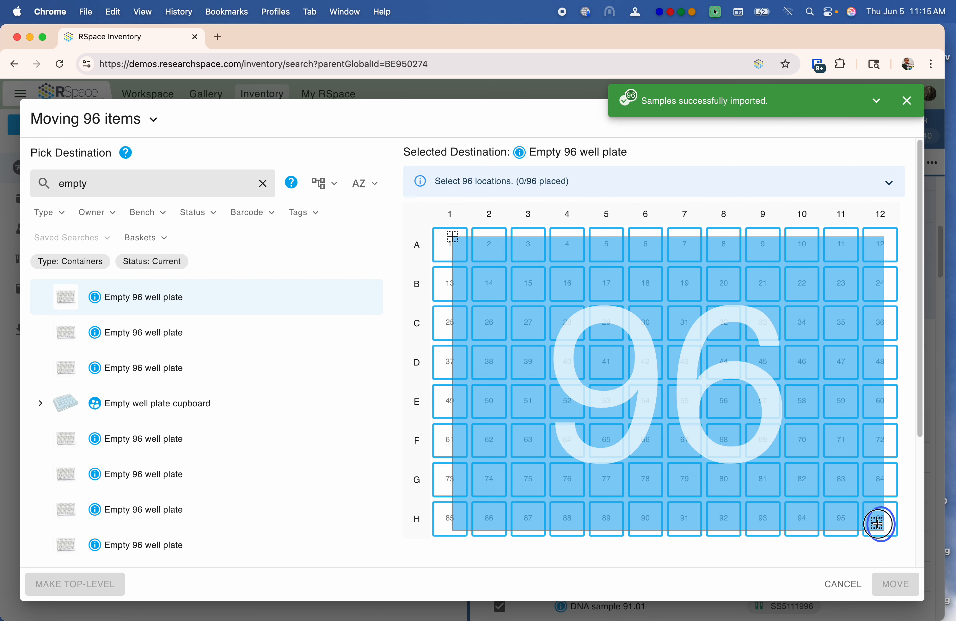
{"action": "left_click_drag", "start_coordinate": [878, 522], "coordinate": [877, 524]}
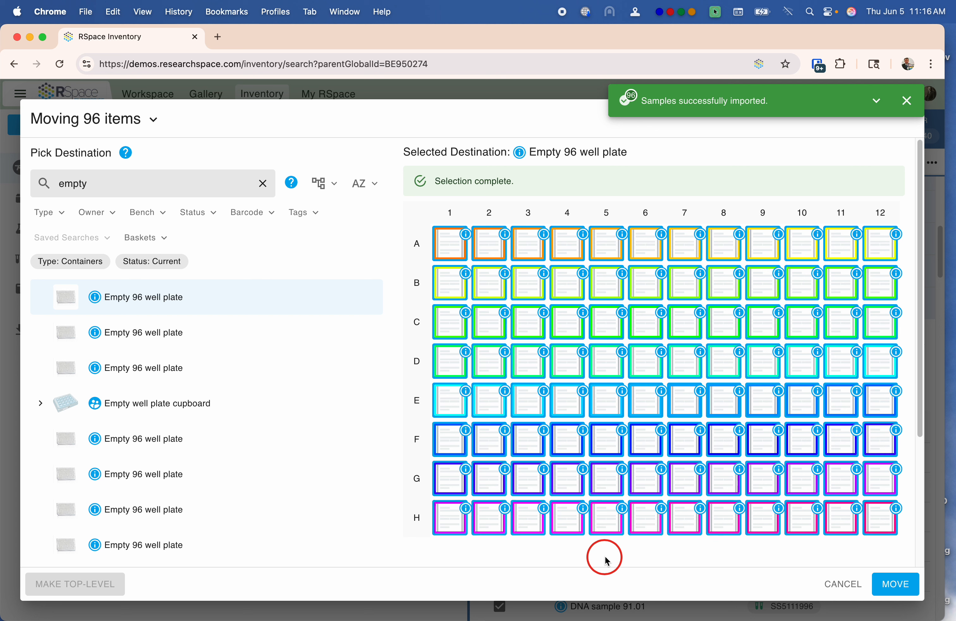
{"action": "left_click", "coordinate": [901, 587]}
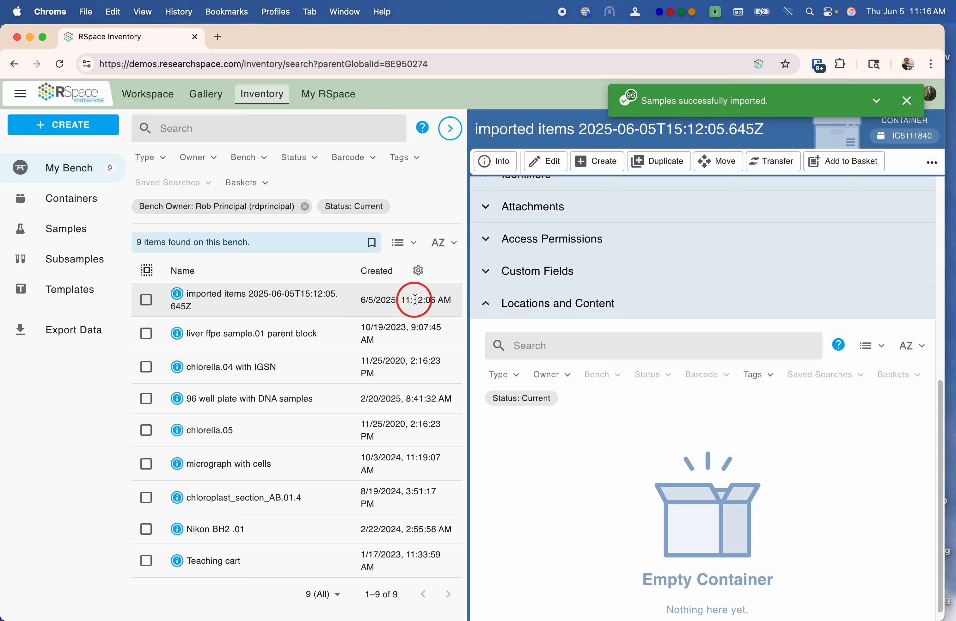
Move the emptied imported items container on the bench to the trash.
{"action": "left_click", "coordinate": [146, 301]}
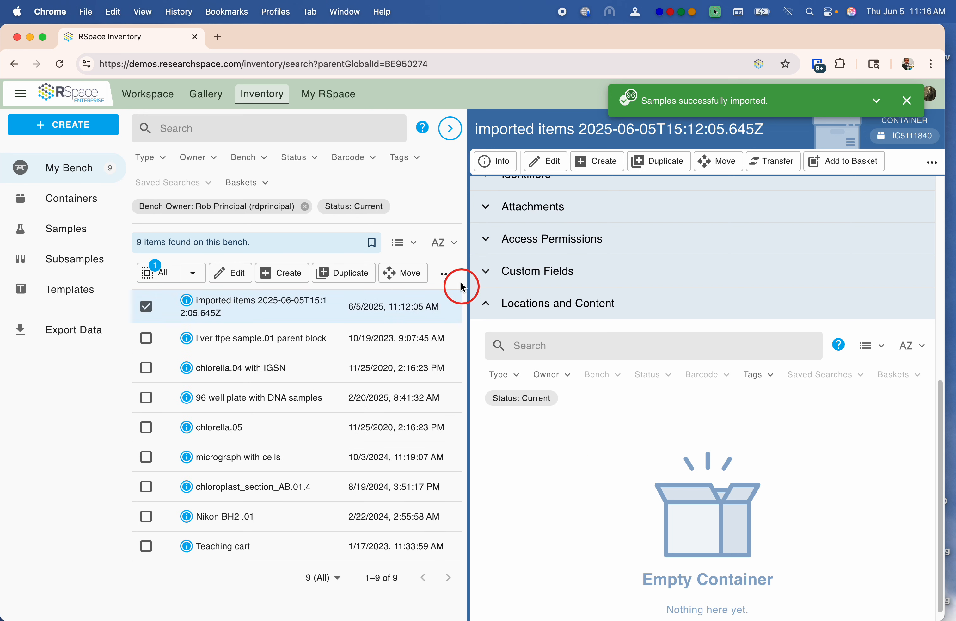
{"action": "left_click", "coordinate": [446, 276]}
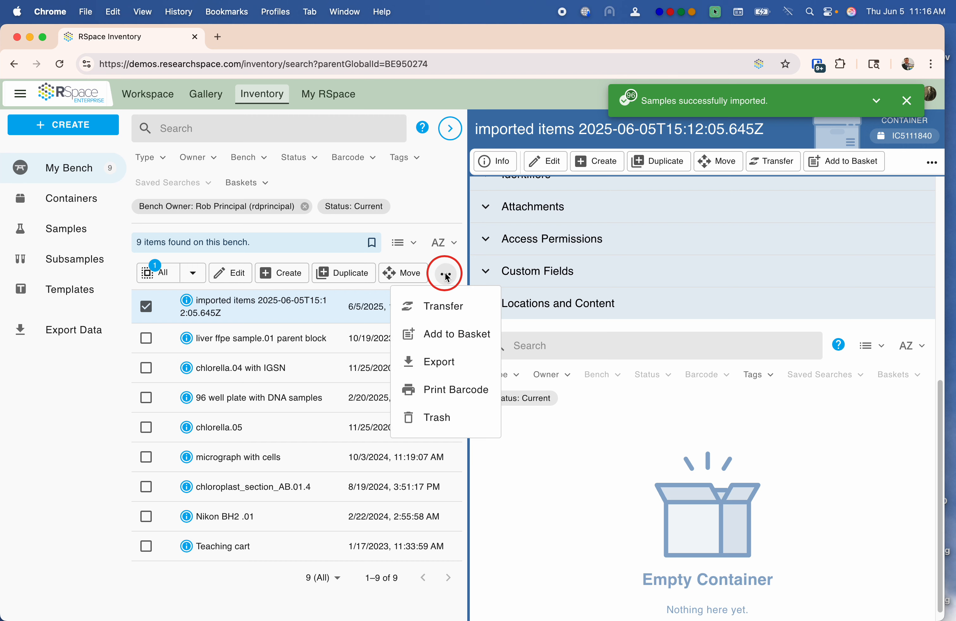
{"action": "left_click", "coordinate": [439, 414]}
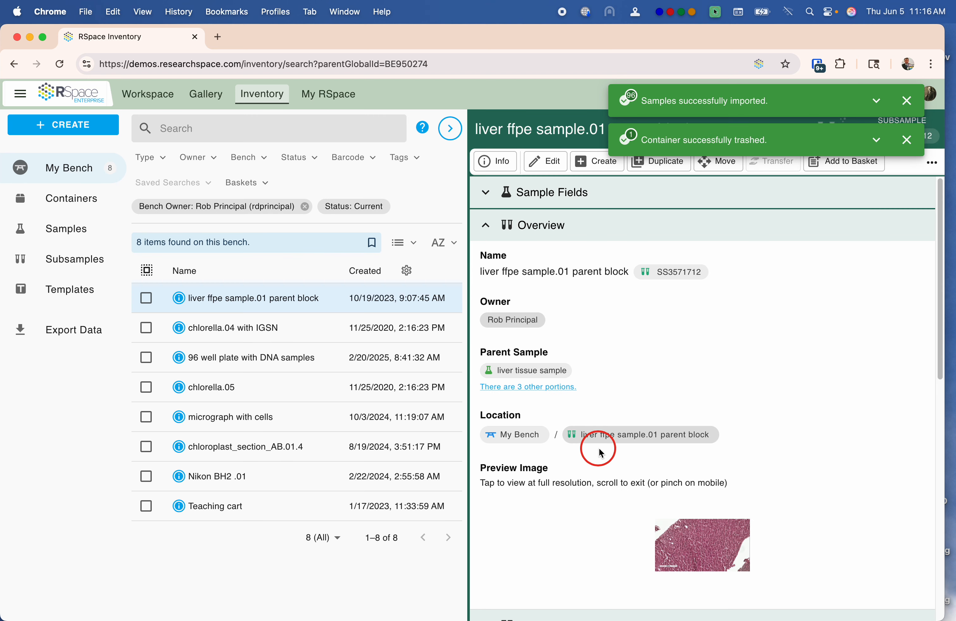
List the containers and search them for "empty".
{"action": "left_click", "coordinate": [70, 205]}
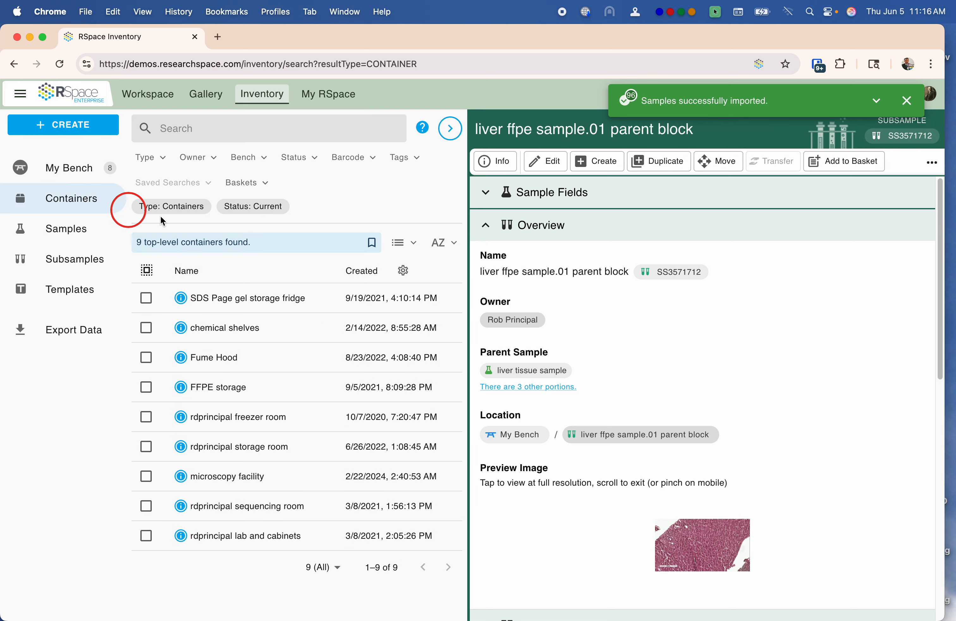
{"action": "left_click", "coordinate": [209, 133]}
{"action": "type", "text": "empty"}
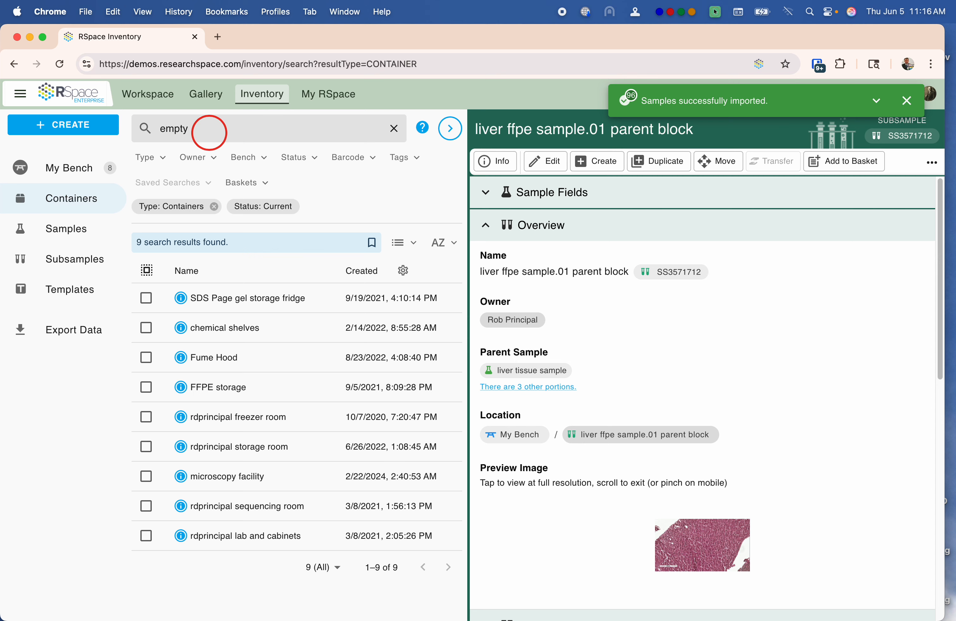
{"action": "key", "text": "Return"}
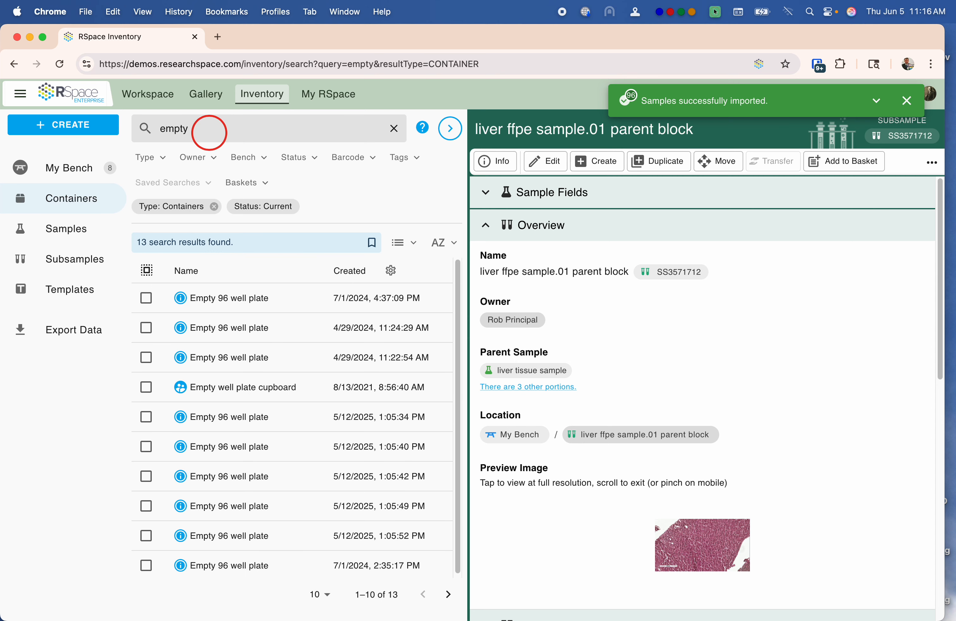
Show the Last Modified date in the results, sort by it with the newest first, and open the most recently modified Empty 96 well plate.
{"action": "left_click", "coordinate": [390, 269]}
{"action": "left_click", "coordinate": [373, 337]}
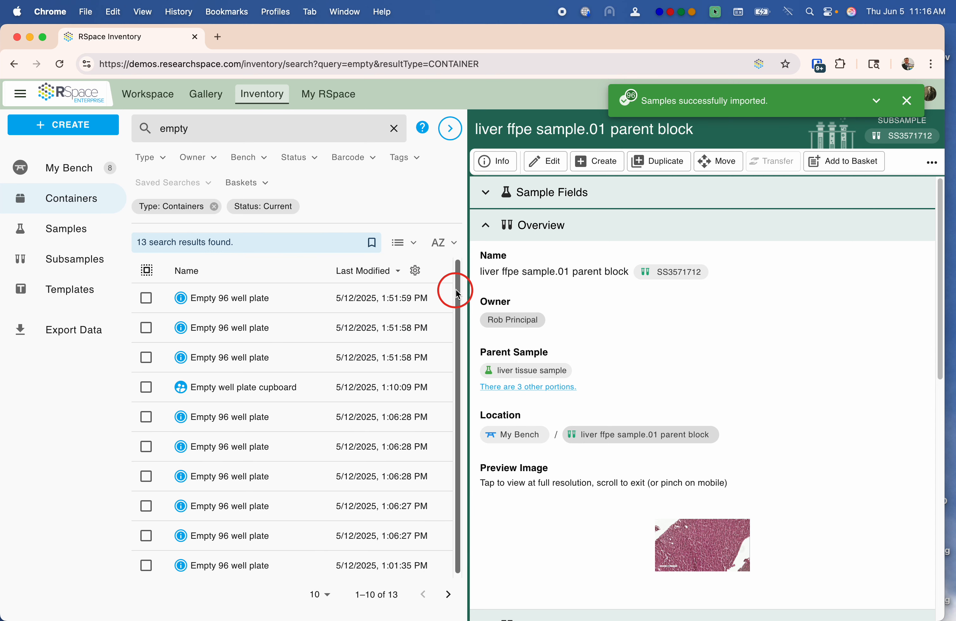
{"action": "left_click", "coordinate": [396, 273]}
{"action": "left_click", "coordinate": [396, 273]}
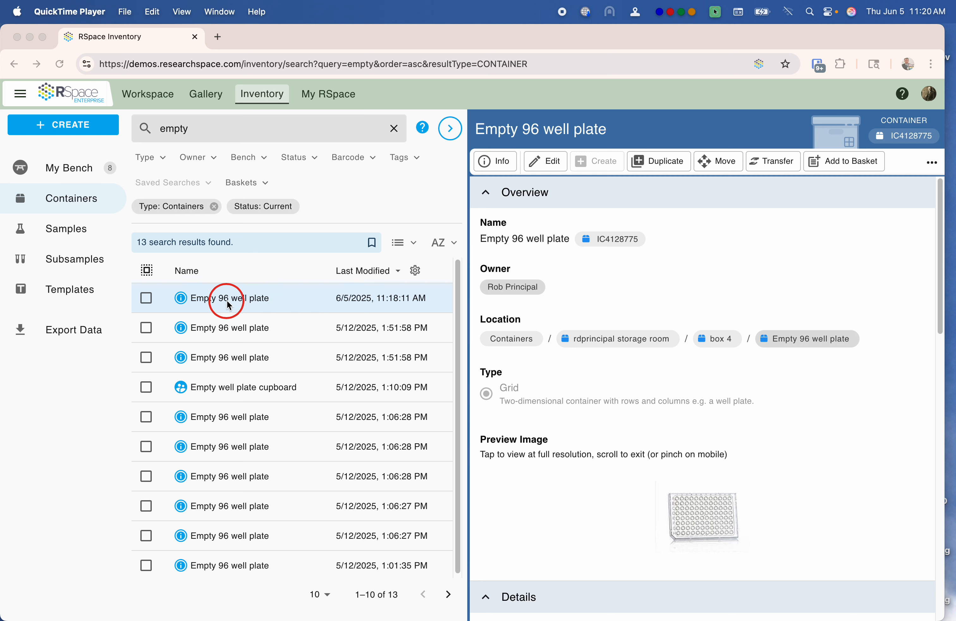
{"action": "left_click", "coordinate": [242, 299]}
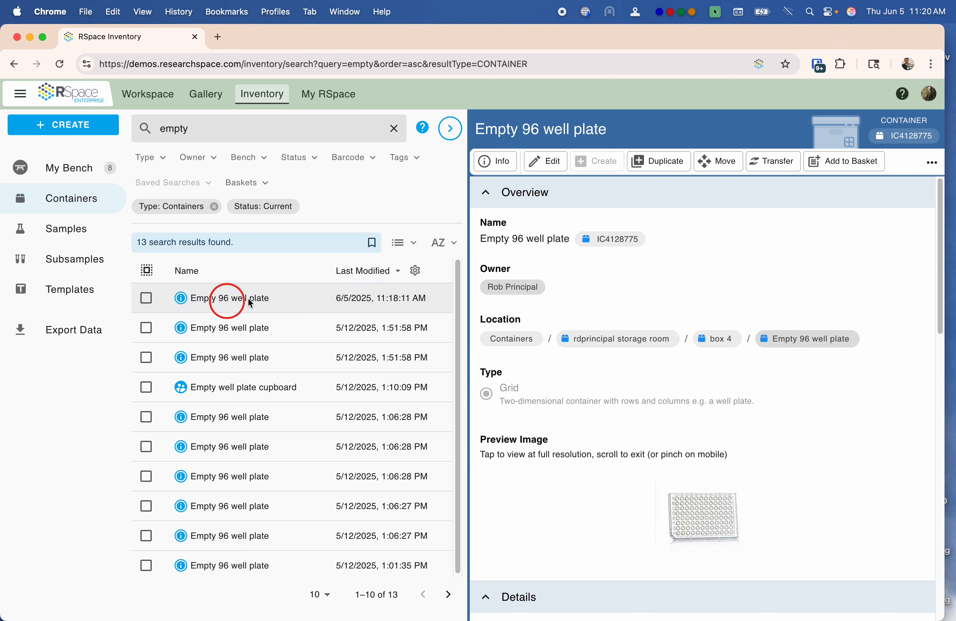
Rename the plate to "Algae 96 well plate DNA tutorial" and save it.
{"action": "left_click", "coordinate": [548, 162]}
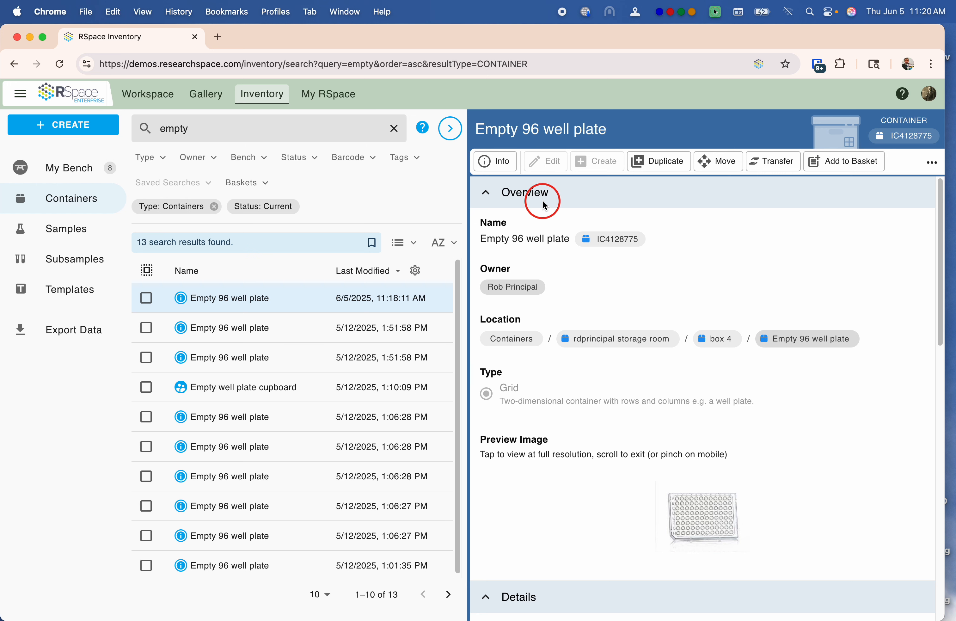
{"action": "left_click_drag", "start_coordinate": [520, 218], "coordinate": [481, 218]}
{"action": "type", "text": "Algae"}
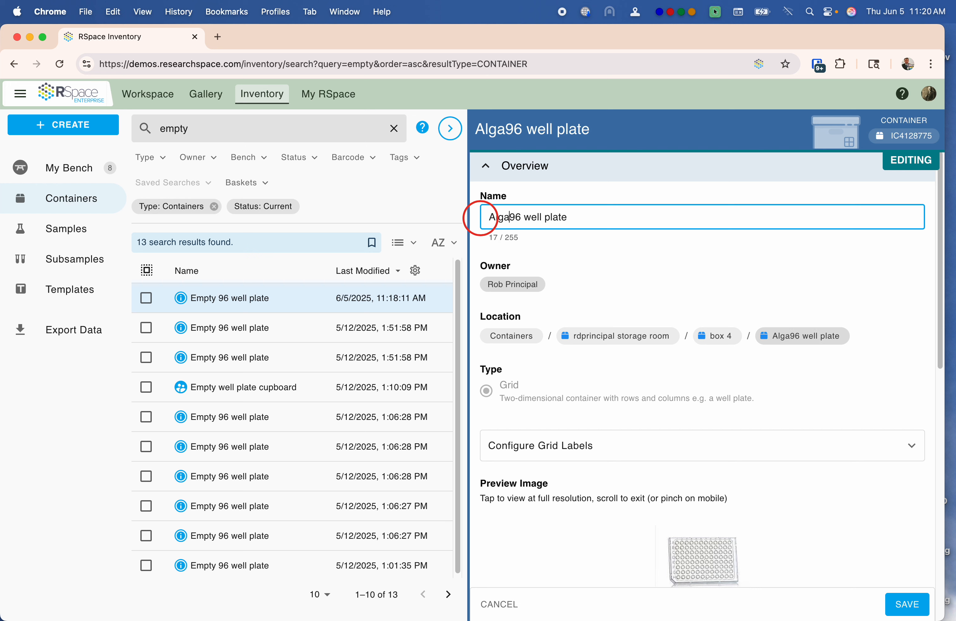
{"action": "left_click", "coordinate": [634, 217]}
{"action": "type", "text": "D"}
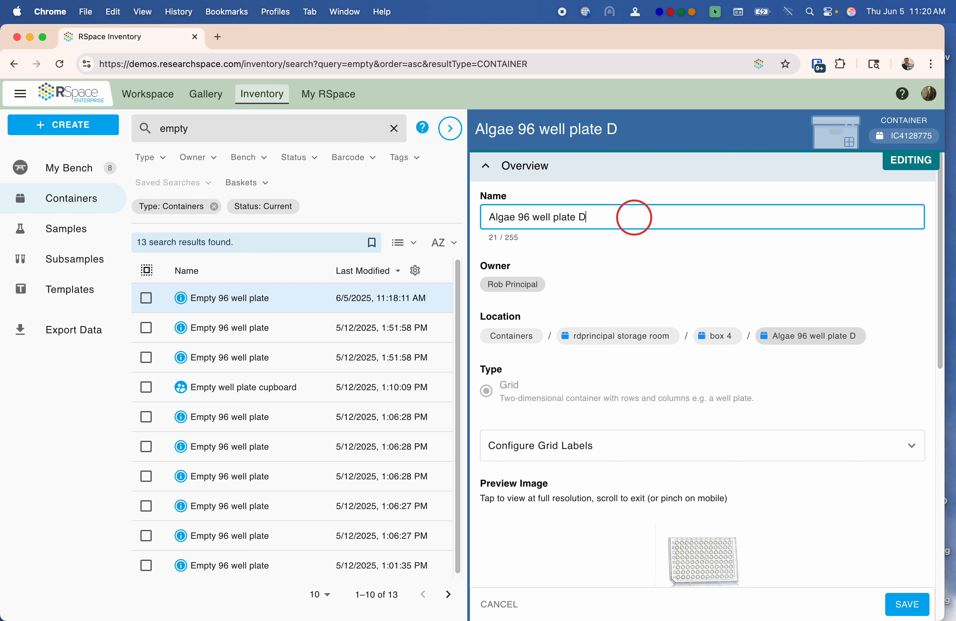
{"action": "type", "text": "NA tutora"}
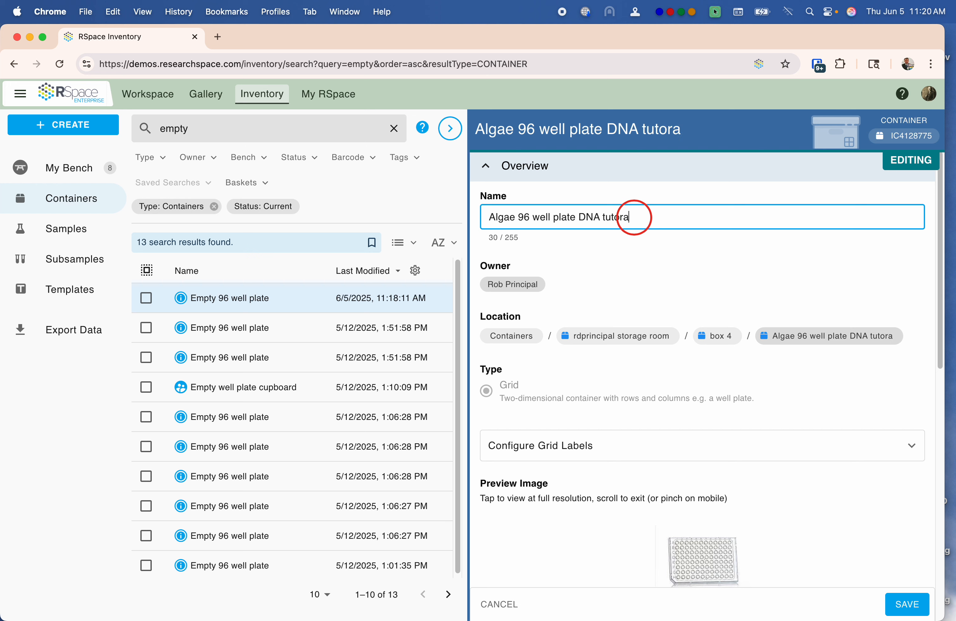
{"action": "key", "text": "BackSpace"}
{"action": "type", "text": "ial"}
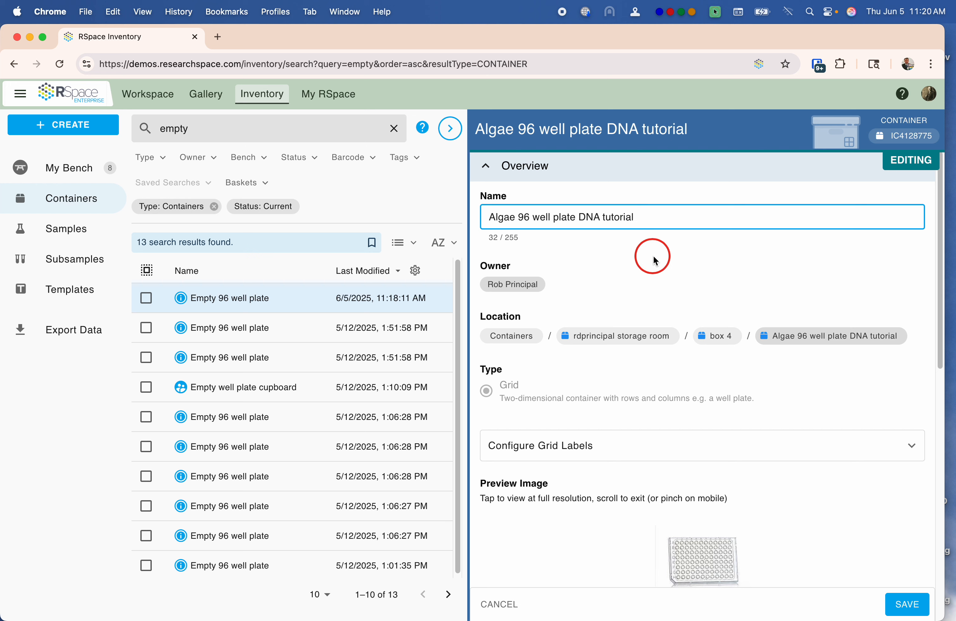
{"action": "left_click", "coordinate": [904, 602]}
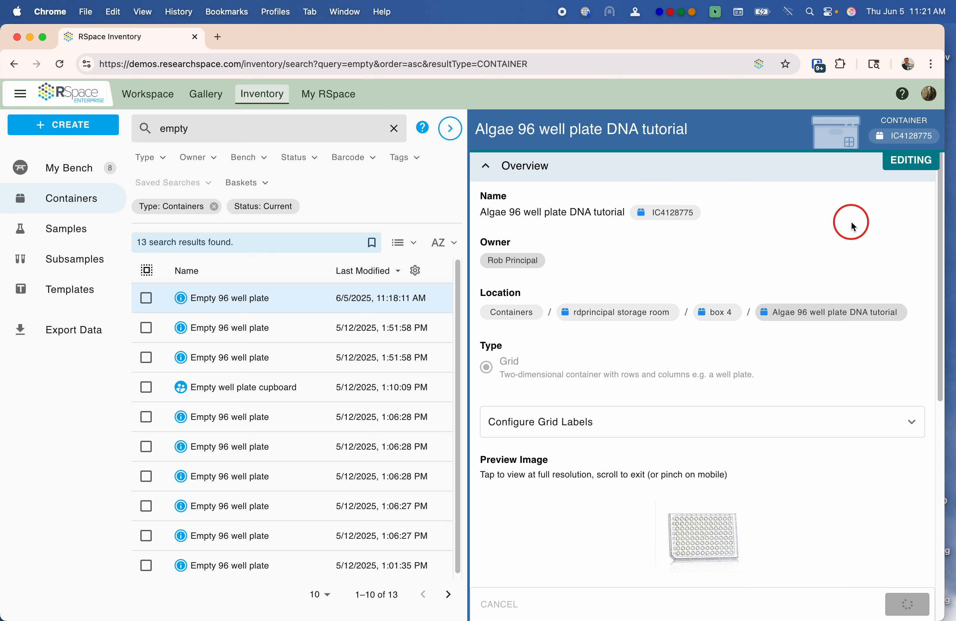
Open the subsample at location A1 of the plate's content and review its record.
{"action": "scroll", "coordinate": [759, 231], "scroll_direction": "down", "scroll_amount": 15}
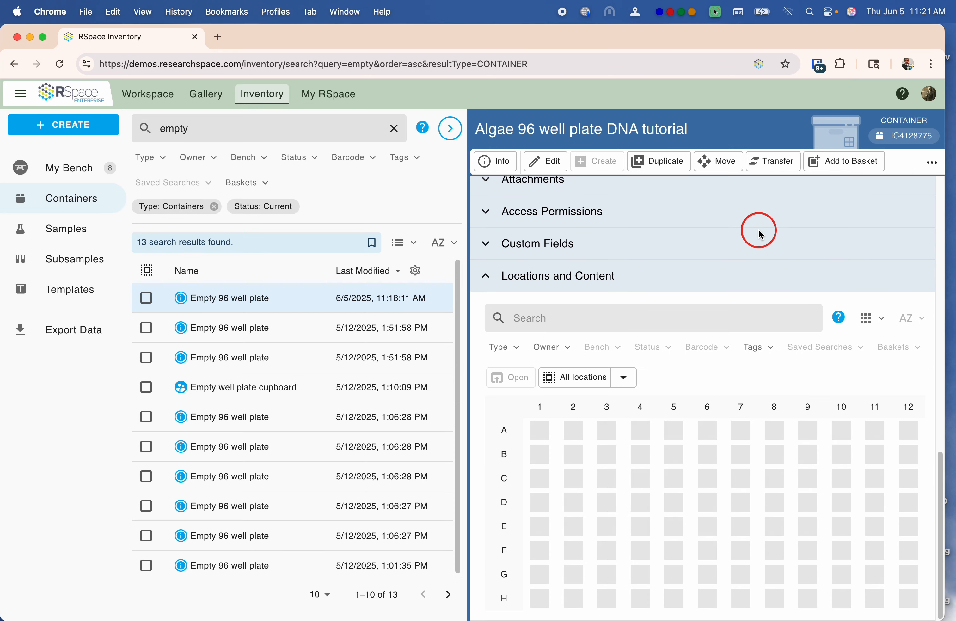
{"action": "scroll", "coordinate": [759, 230], "scroll_direction": "down", "scroll_amount": 2}
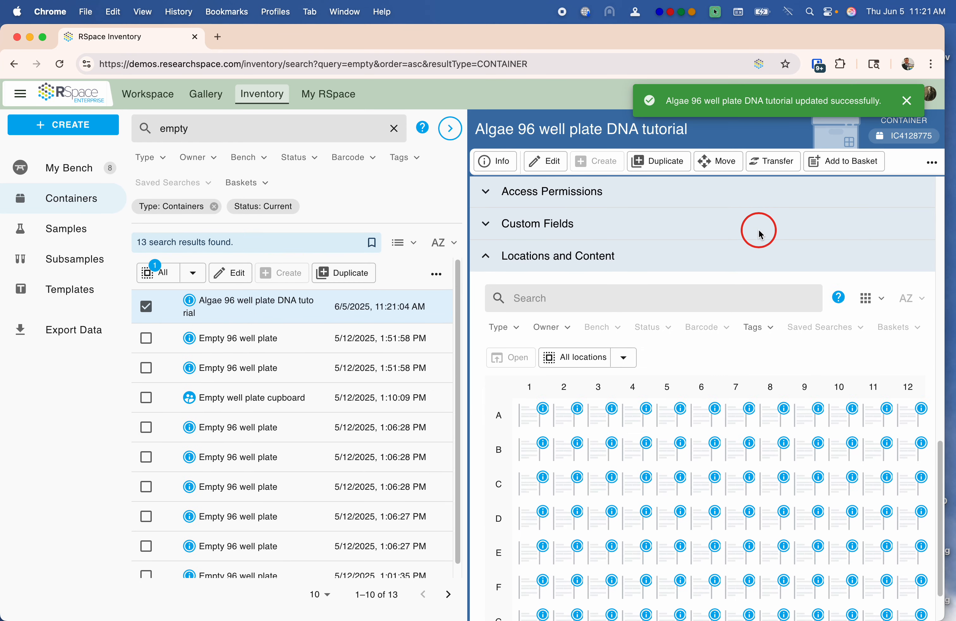
{"action": "left_click", "coordinate": [538, 347]}
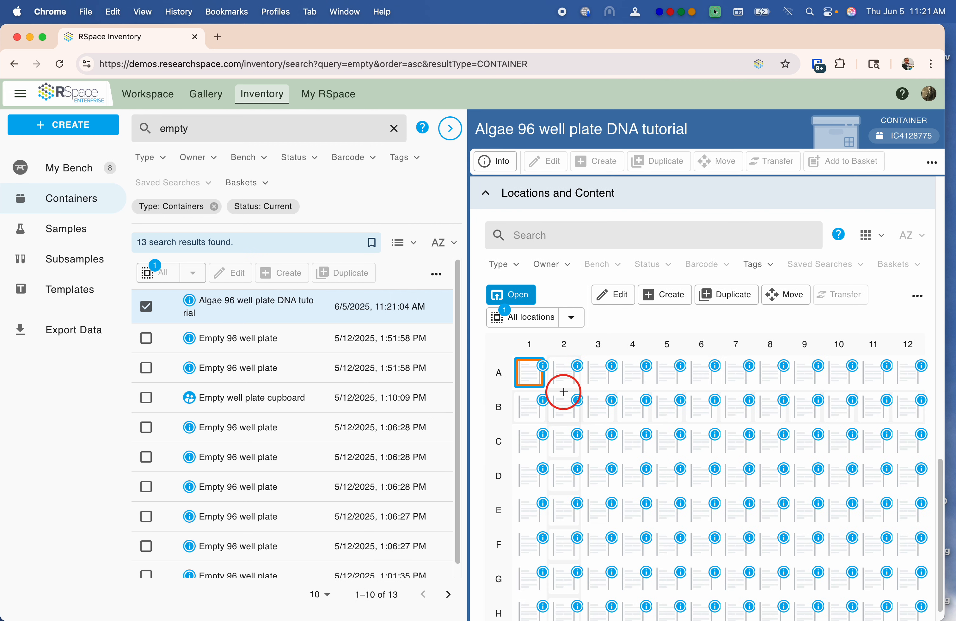
{"action": "left_click_drag", "start_coordinate": [563, 391], "coordinate": [622, 323]}
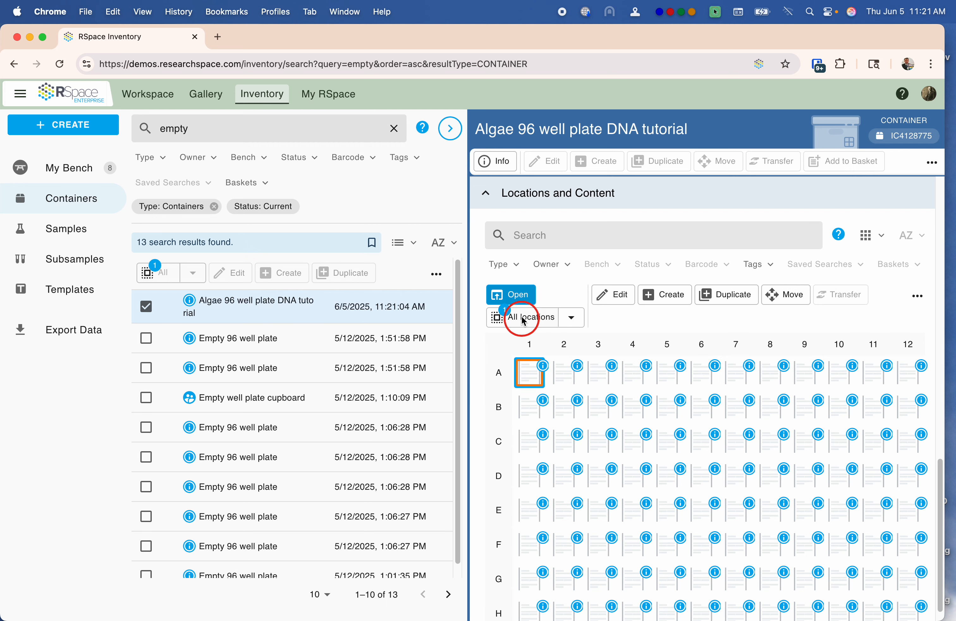
{"action": "left_click", "coordinate": [512, 295]}
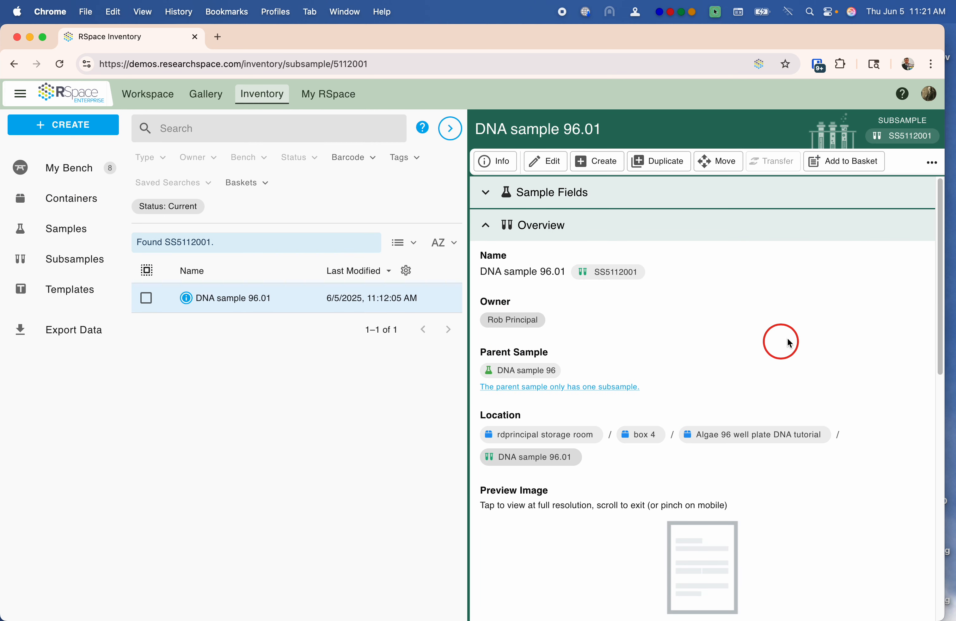
{"action": "scroll", "coordinate": [790, 344], "scroll_direction": "down", "scroll_amount": 3}
{"action": "scroll", "coordinate": [791, 347], "scroll_direction": "down", "scroll_amount": 5}
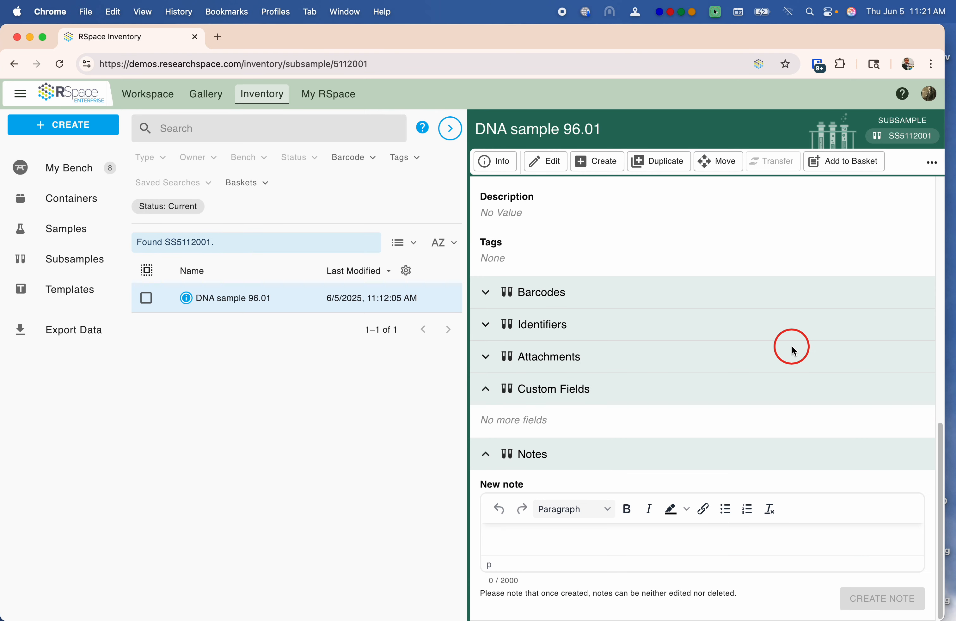
{"action": "scroll", "coordinate": [740, 262], "scroll_direction": "up", "scroll_amount": 10}
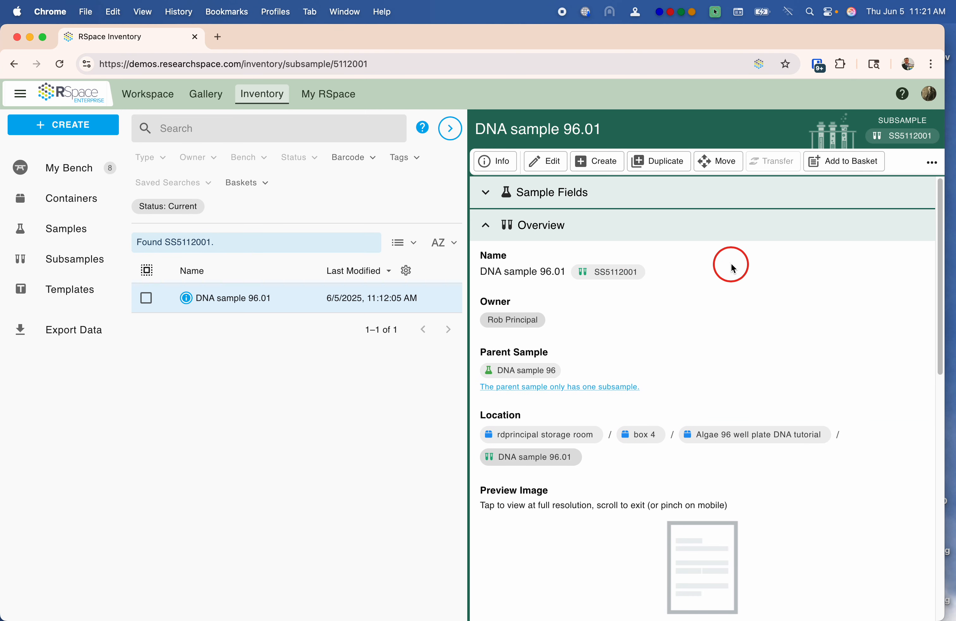
Open the subsample's parent sample, collapse its Details section, and review its custom fields and subsample information.
{"action": "left_click", "coordinate": [528, 374]}
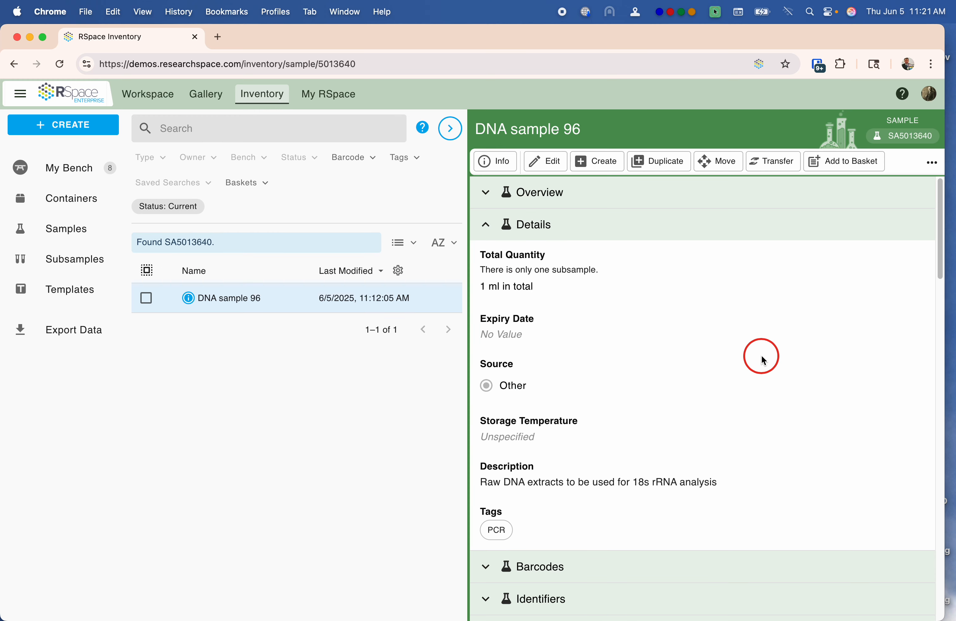
{"action": "scroll", "coordinate": [763, 360], "scroll_direction": "down", "scroll_amount": 15}
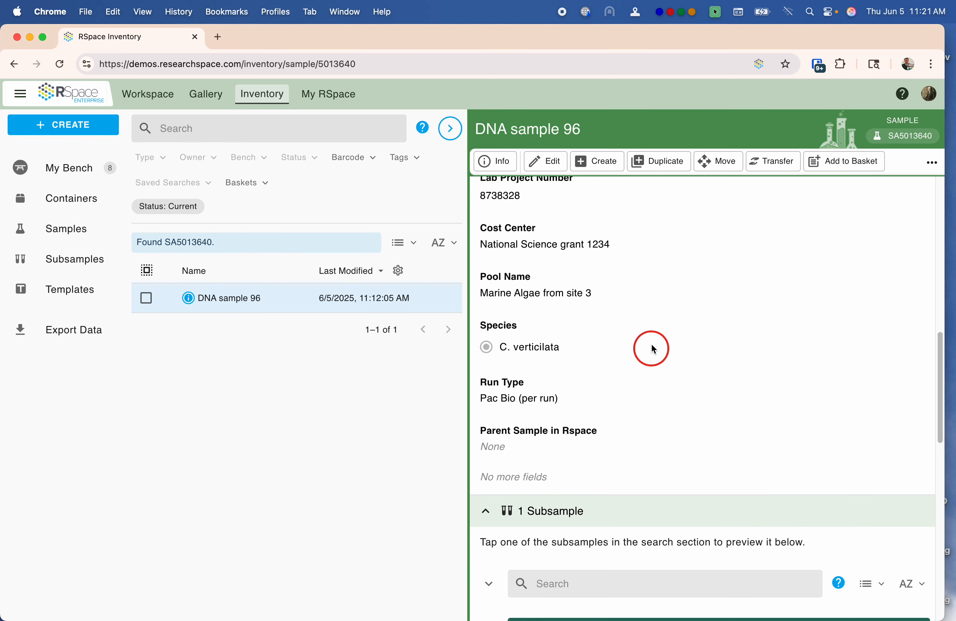
{"action": "scroll", "coordinate": [651, 346], "scroll_direction": "up", "scroll_amount": 15}
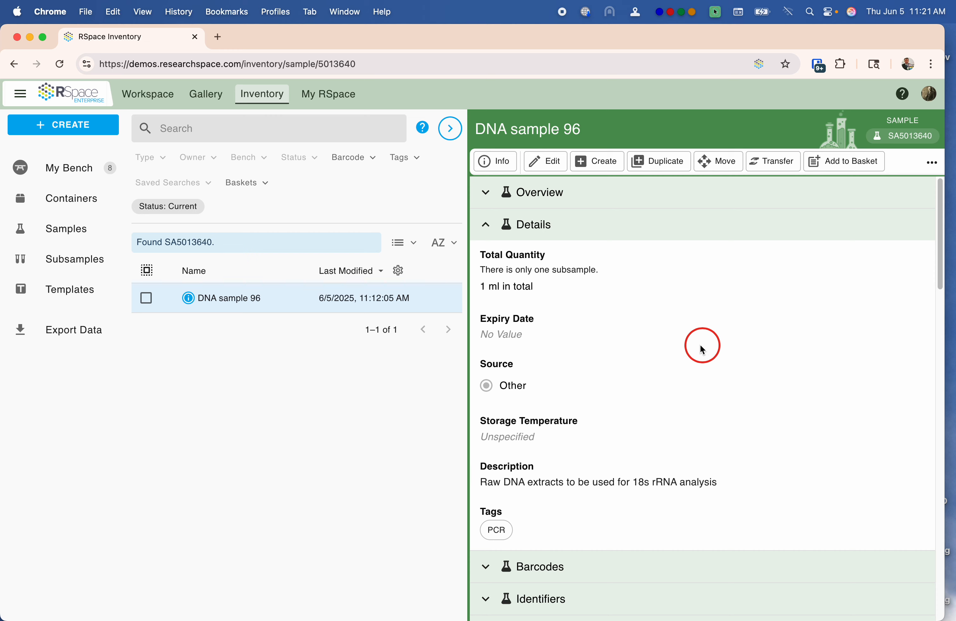
{"action": "left_click", "coordinate": [488, 230]}
{"action": "scroll", "coordinate": [725, 374], "scroll_direction": "down", "scroll_amount": 10}
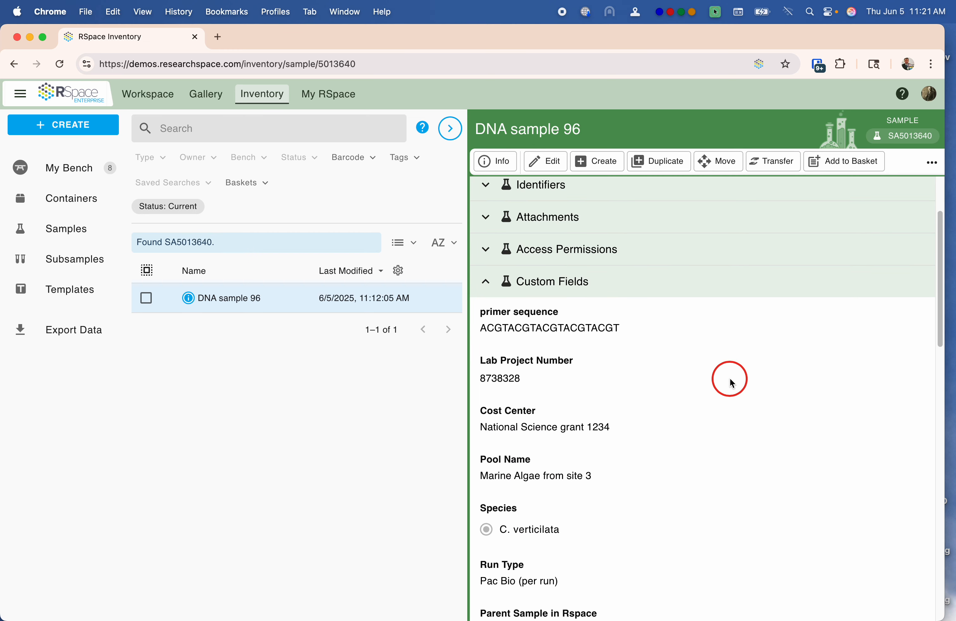
{"action": "scroll", "coordinate": [729, 382], "scroll_direction": "down", "scroll_amount": 8}
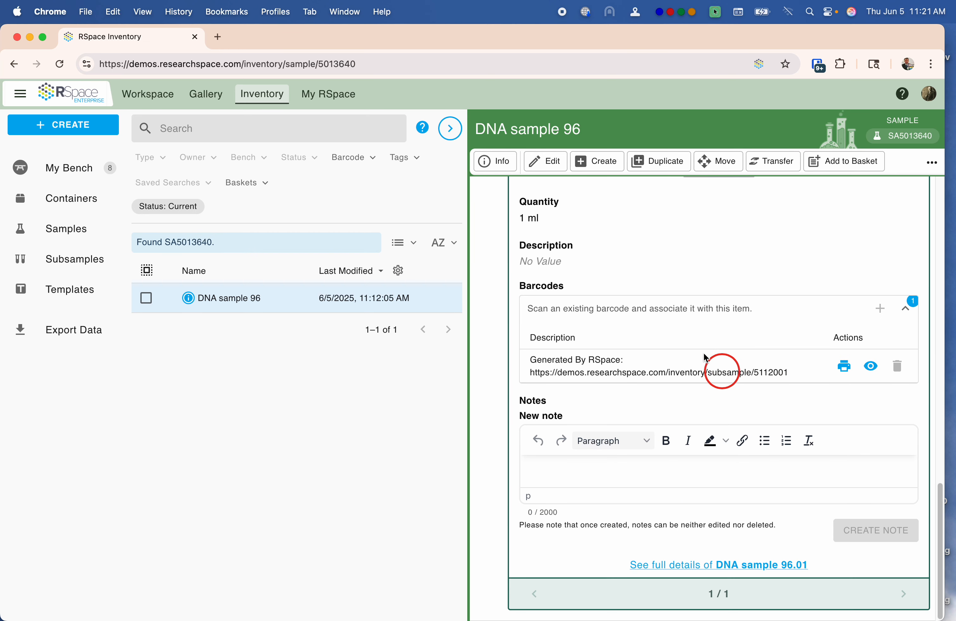
{"action": "scroll", "coordinate": [687, 401], "scroll_direction": "up", "scroll_amount": 10}
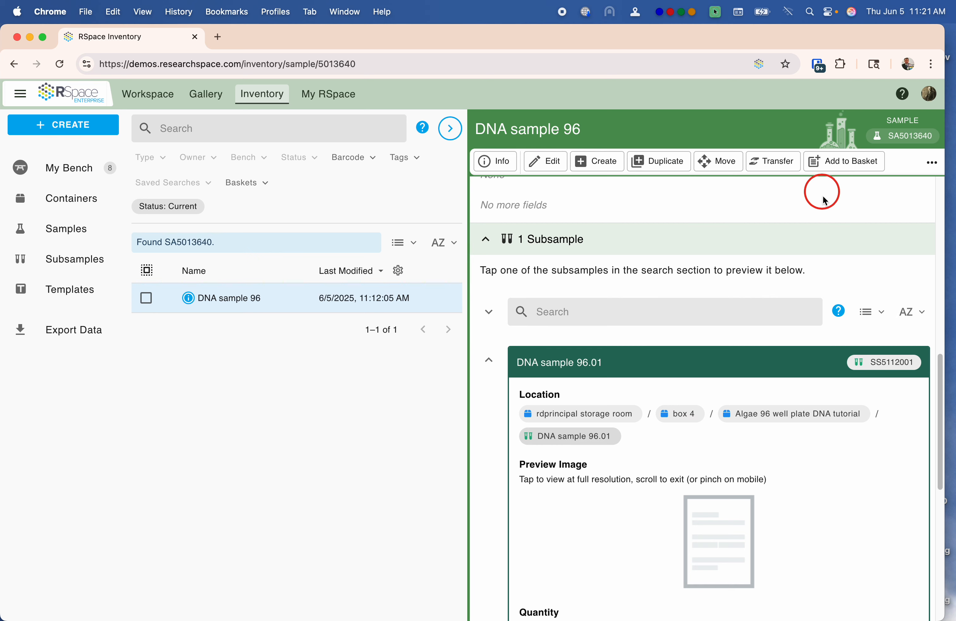
Check which kinds of items can be created from the sample, cancel without creating any, and look over its custom fields again.
{"action": "left_click", "coordinate": [595, 161]}
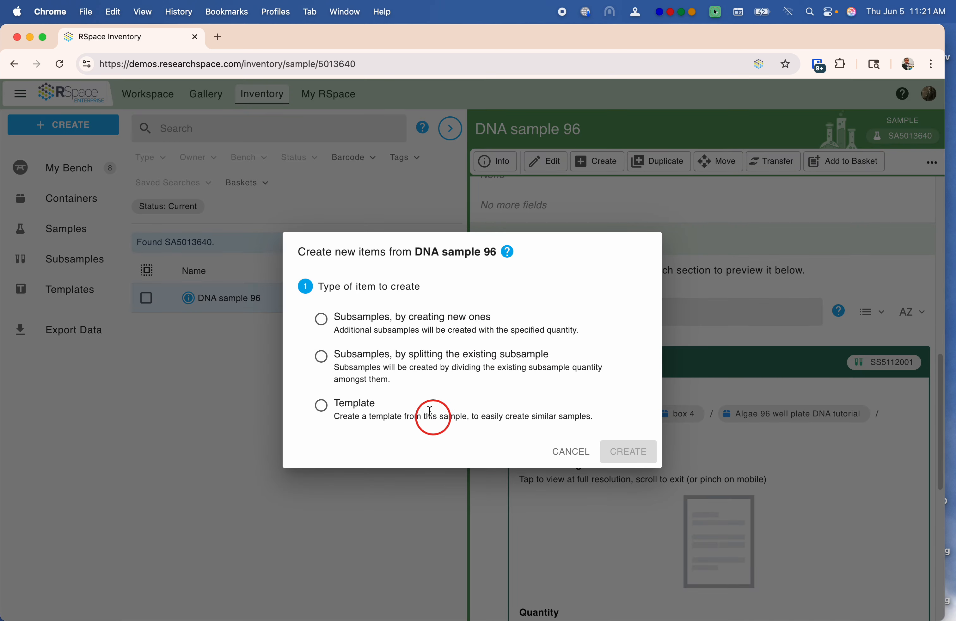
{"action": "left_click", "coordinate": [577, 460]}
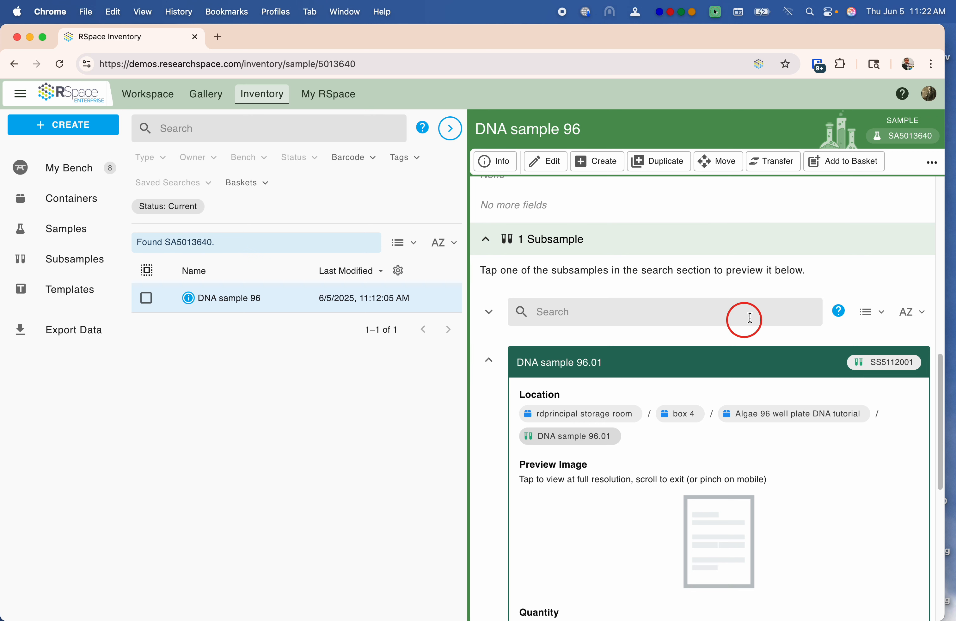
{"action": "scroll", "coordinate": [668, 326], "scroll_direction": "up", "scroll_amount": 10}
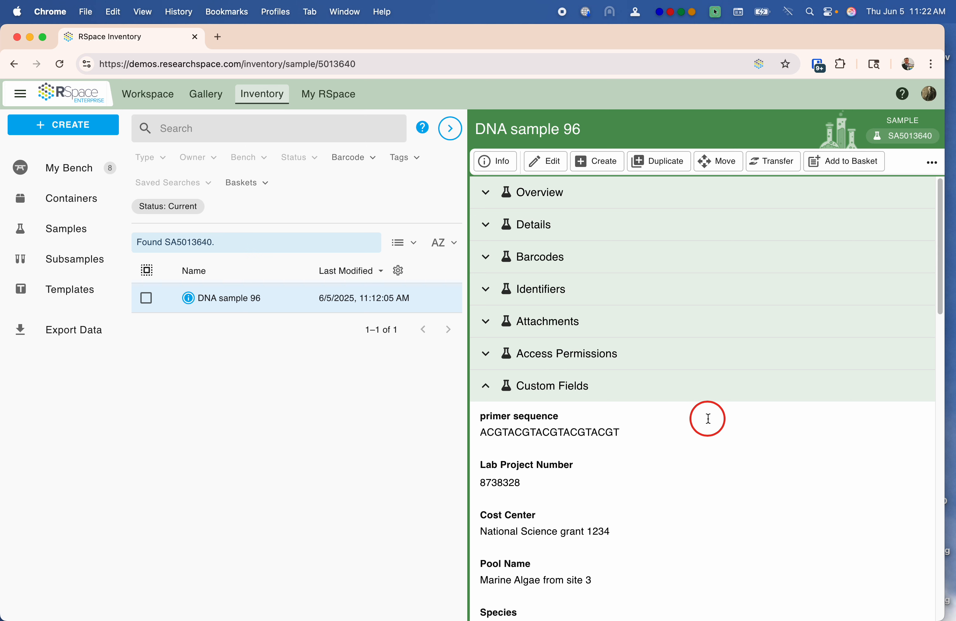
{"action": "scroll", "coordinate": [680, 398], "scroll_direction": "down", "scroll_amount": 5}
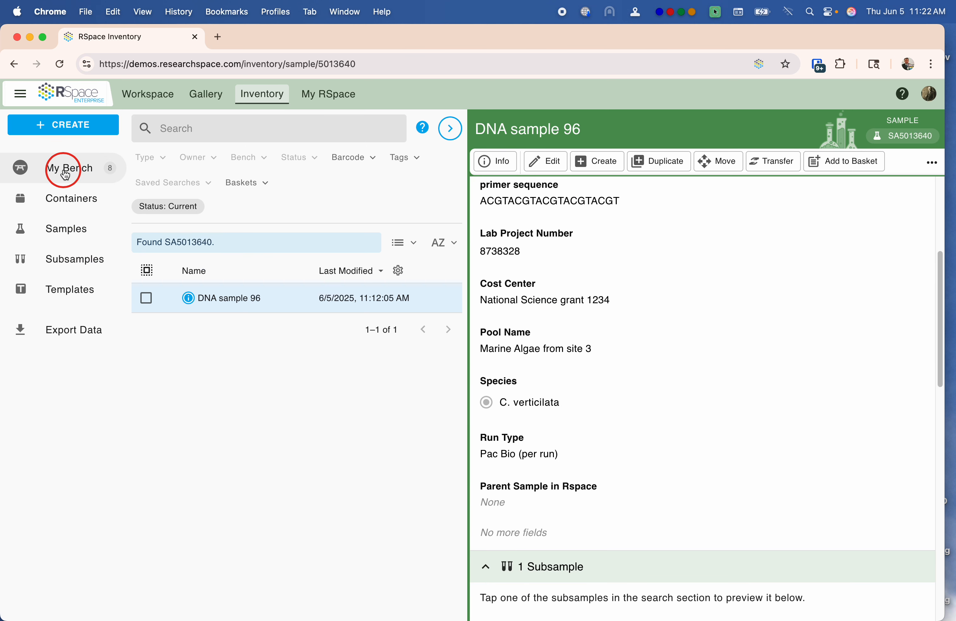
Search the containers for "tutorial" to find the renamed well plate.
{"action": "left_click", "coordinate": [176, 127]}
{"action": "type", "text": "tutorial"}
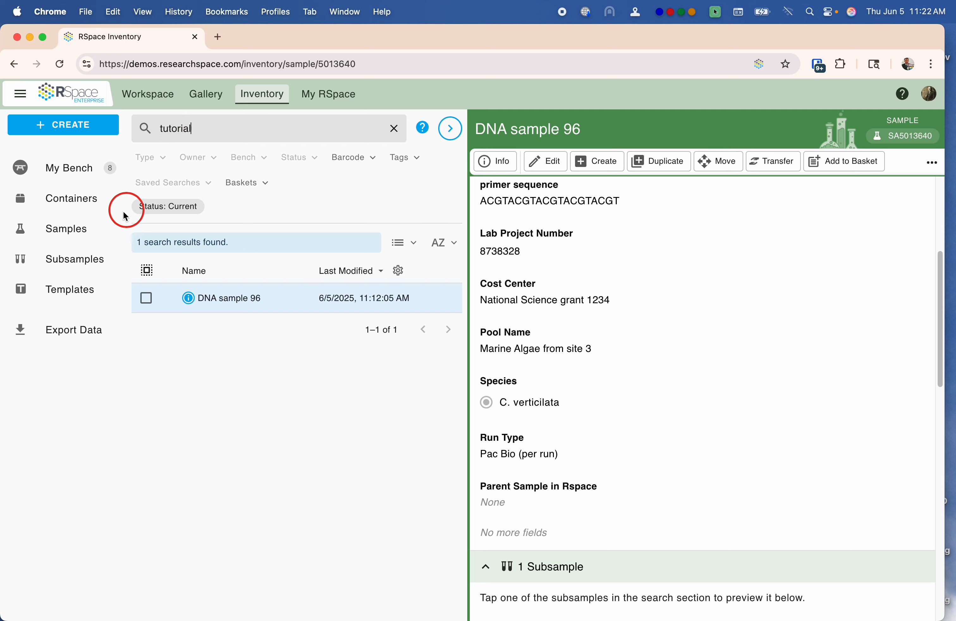
{"action": "left_click", "coordinate": [86, 199]}
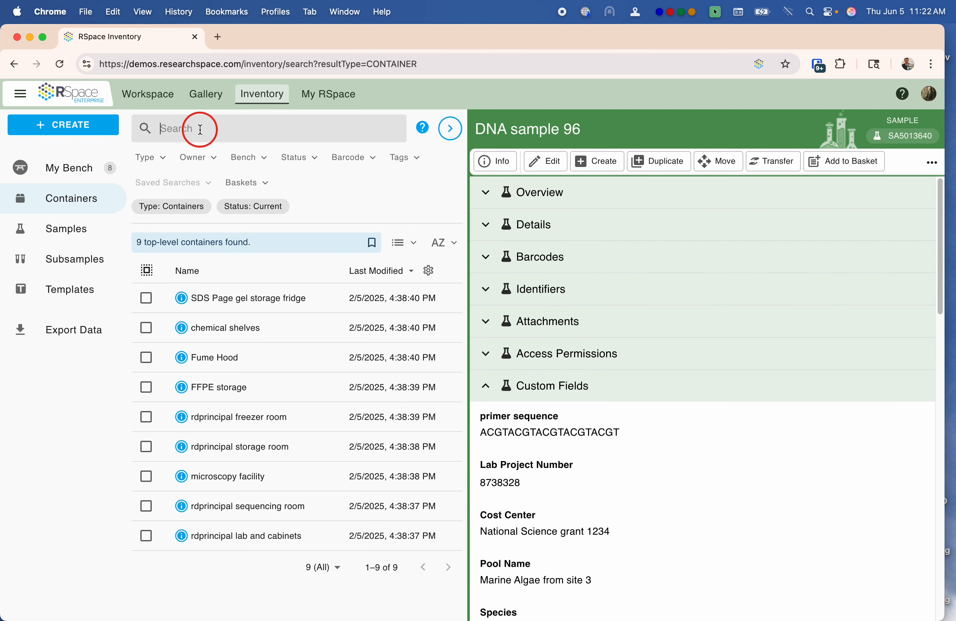
{"action": "type", "text": "tutorial"}
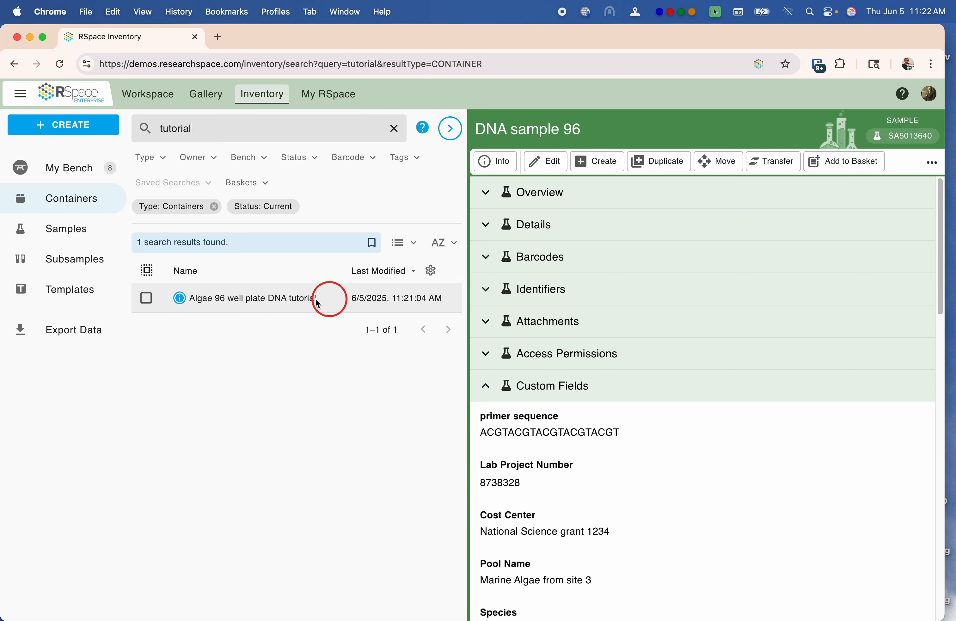
Start moving the Algae 96 well plate DNA tutorial container, targeting Freezer 6 -30c in the rdprincipal sequencing room.
{"action": "left_click", "coordinate": [146, 299]}
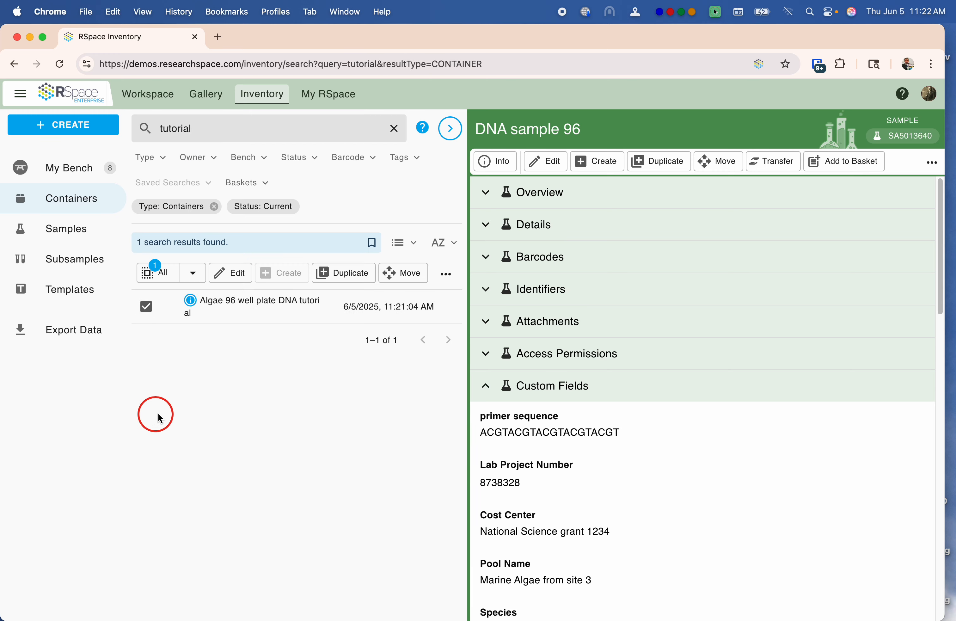
{"action": "left_click", "coordinate": [403, 273]}
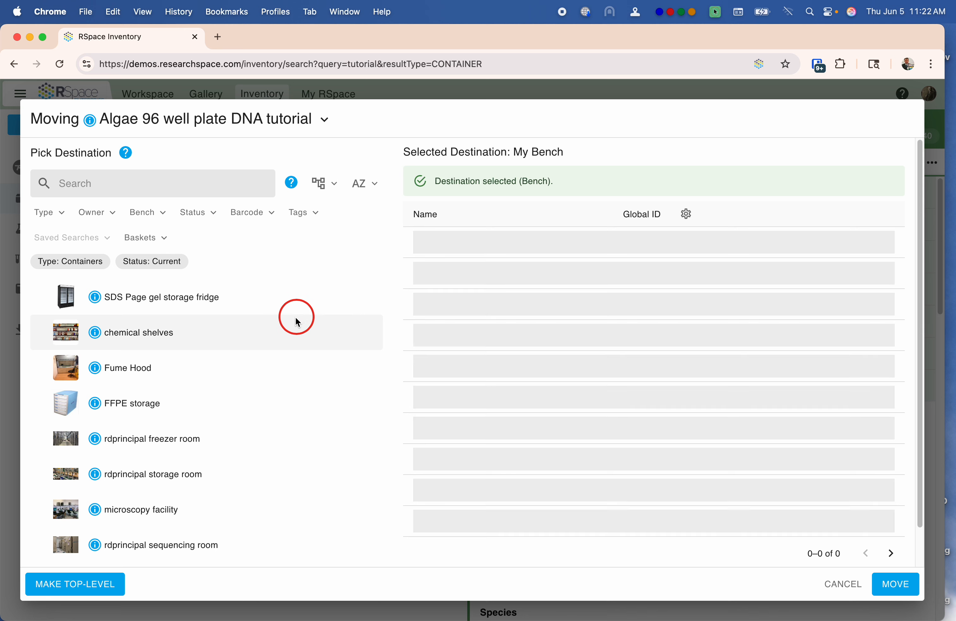
{"action": "left_click", "coordinate": [179, 542]}
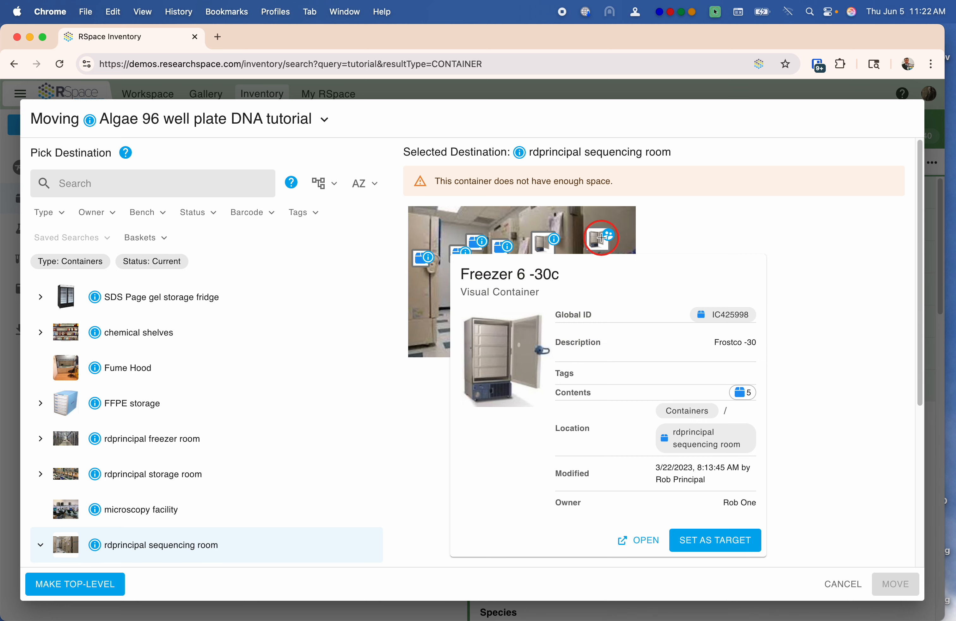
{"action": "mouse_move", "coordinate": [595, 235]}
{"action": "left_click", "coordinate": [704, 540]}
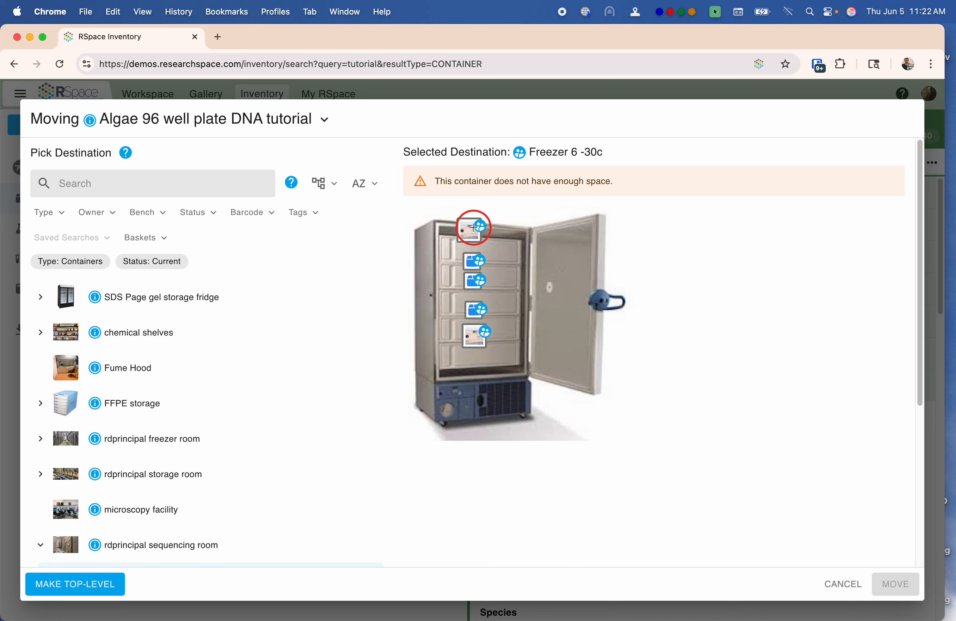
Set freezer shelf 5 Caulerpa samples (list) inside the freezer as the destination and move the well plate there.
{"action": "mouse_move", "coordinate": [477, 225]}
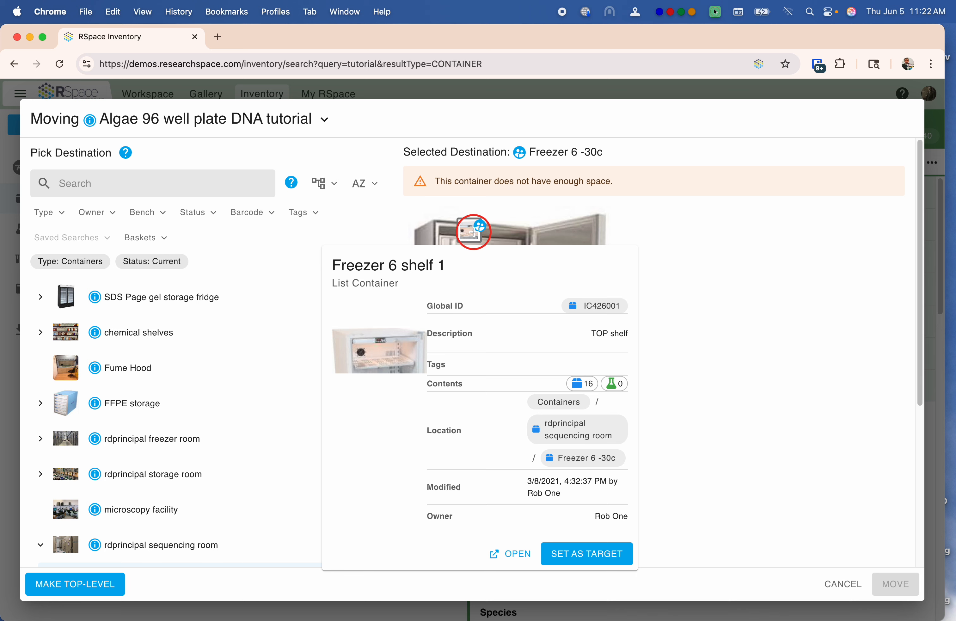
{"action": "right_click", "coordinate": [471, 225]}
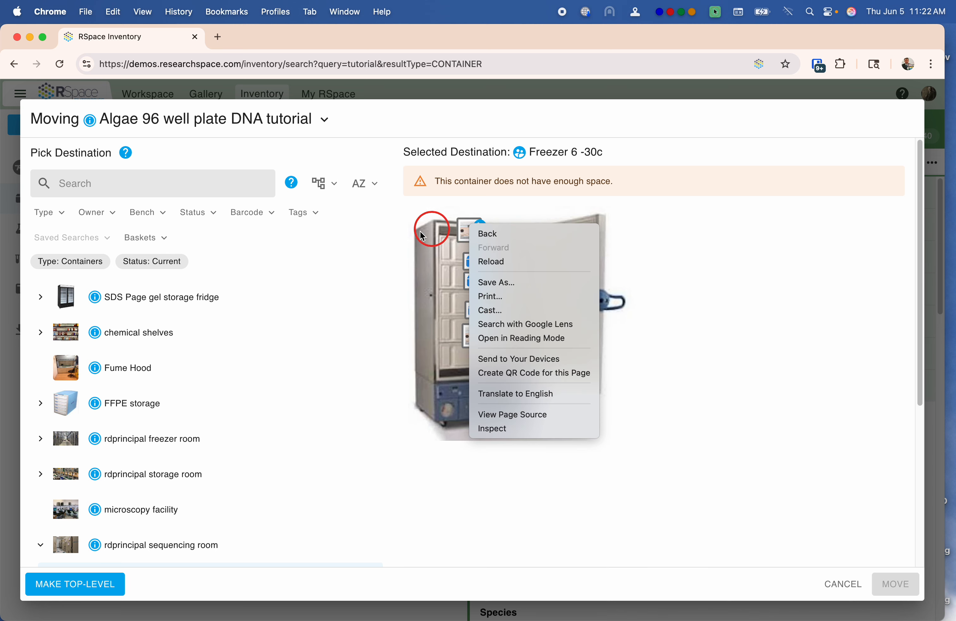
{"action": "left_click", "coordinate": [399, 240]}
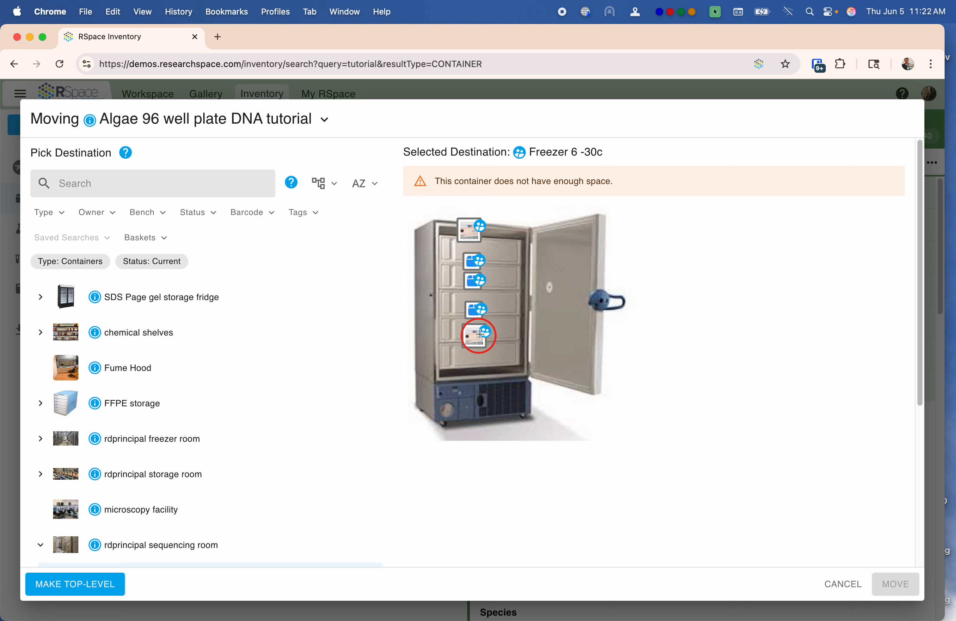
{"action": "mouse_move", "coordinate": [479, 334]}
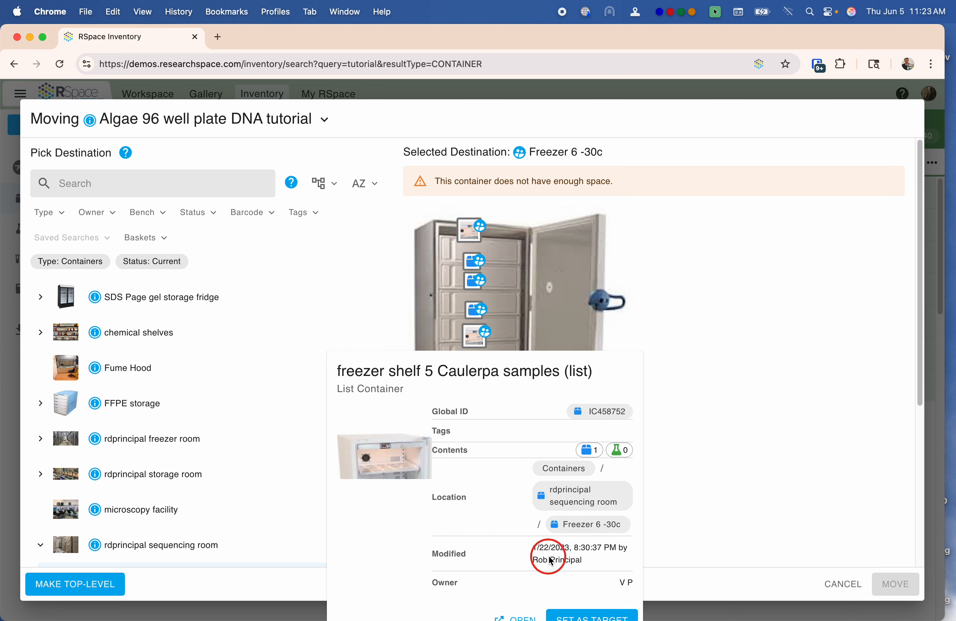
{"action": "left_click", "coordinate": [590, 616]}
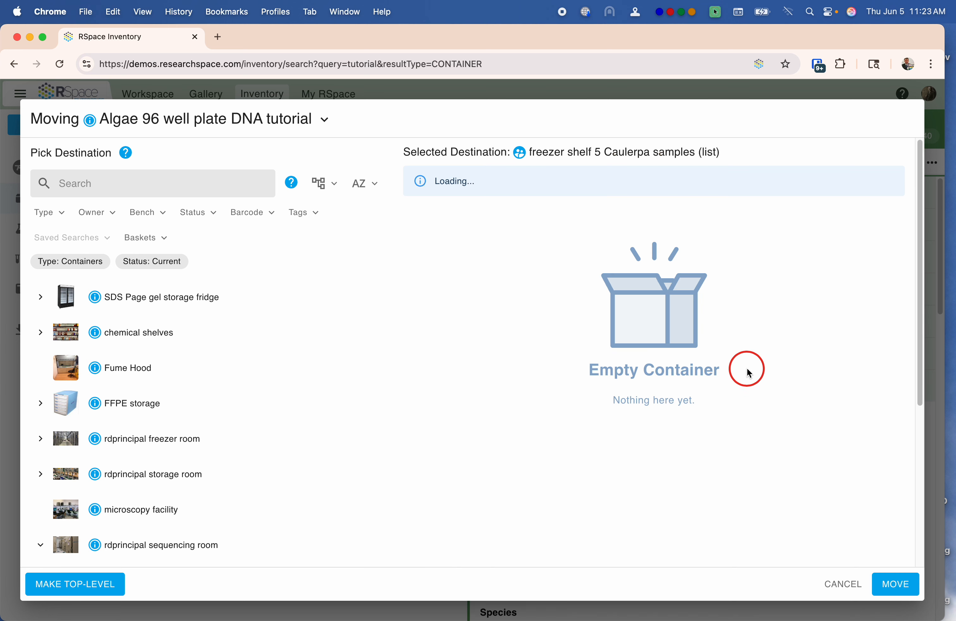
{"action": "left_click", "coordinate": [894, 584]}
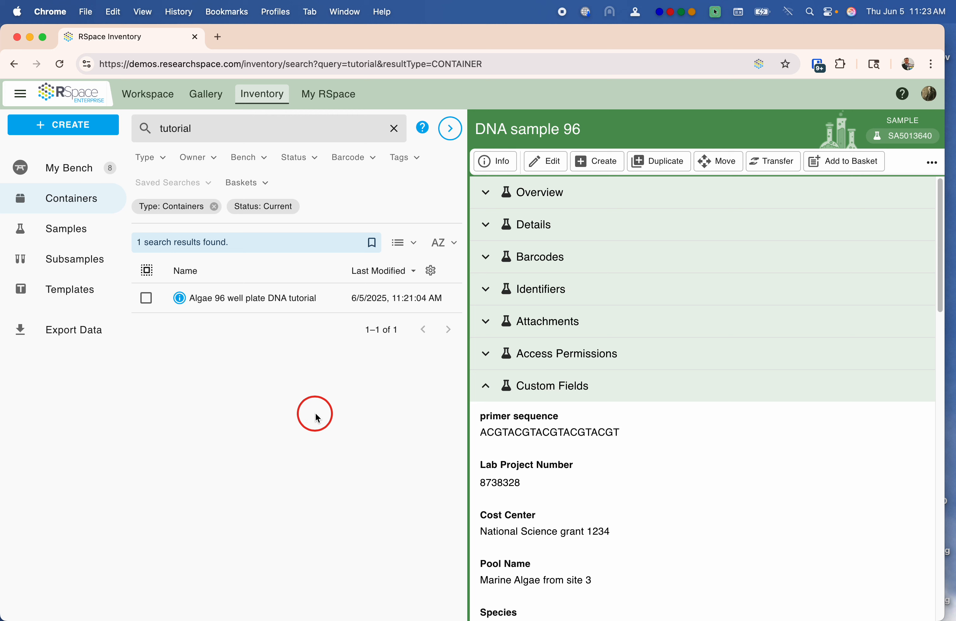
{"action": "mouse_move", "coordinate": [938, 199]}
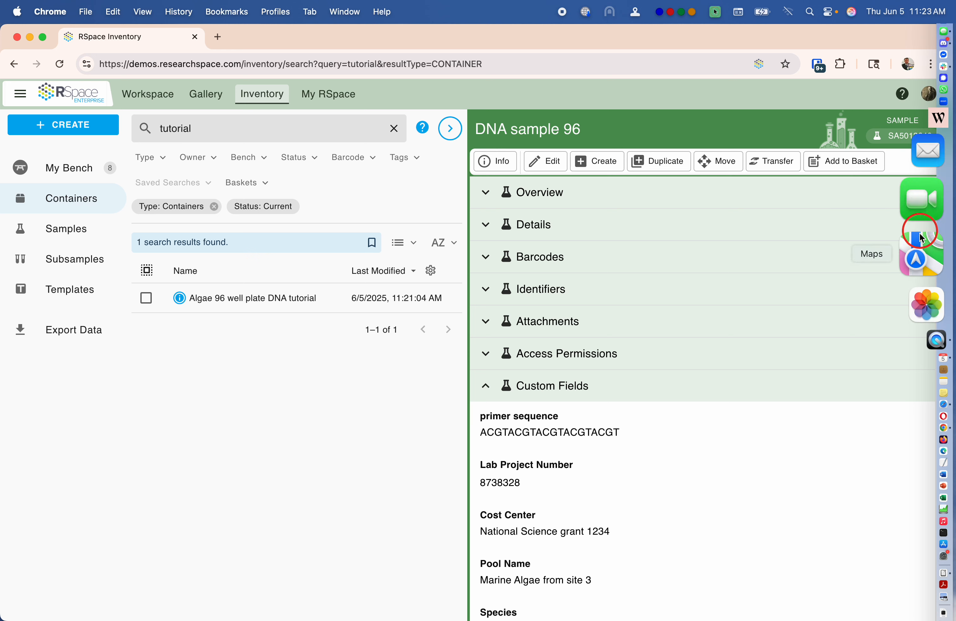
{"action": "left_click", "coordinate": [902, 256]}
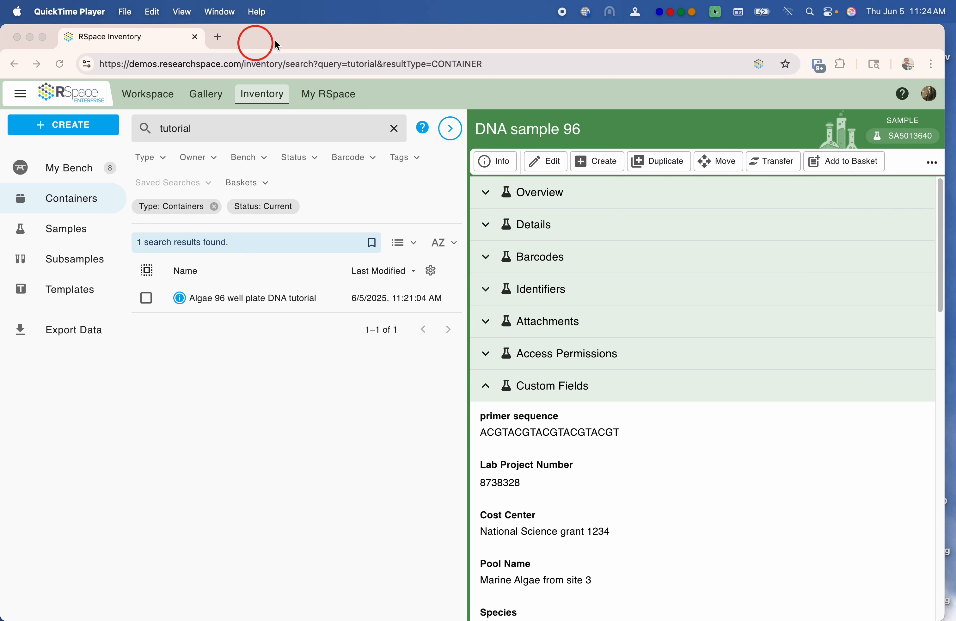